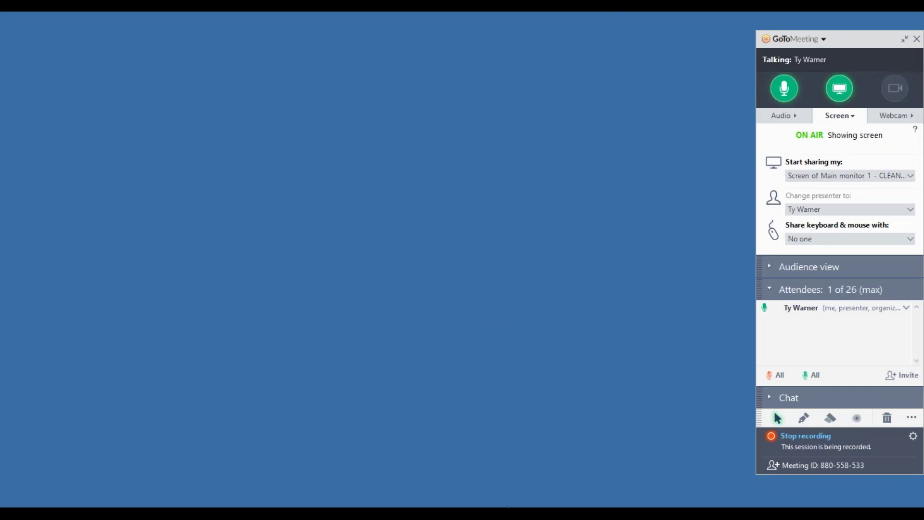
- Restore the KISSsoft Cylindrical gear pair window from its taskbar preview
{"action": "mouse_move", "coordinate": [501, 513]}
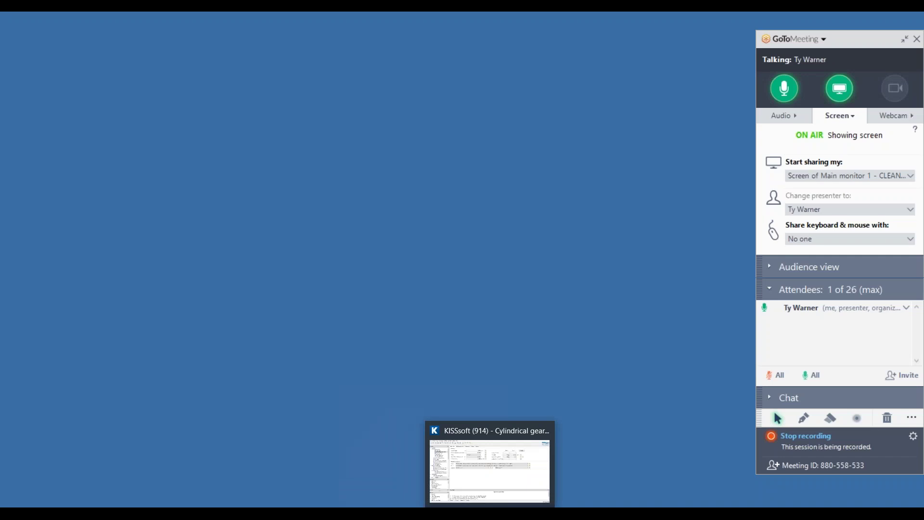
{"action": "left_click", "coordinate": [501, 513]}
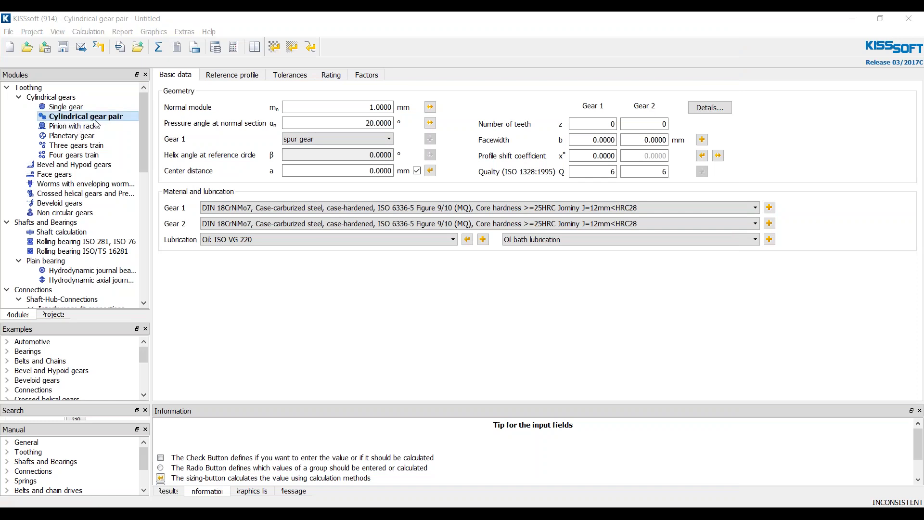
- On Gear 1's Reference profile, set the tool to Hobbing cutter with data source Own Input
{"action": "left_click", "coordinate": [237, 77]}
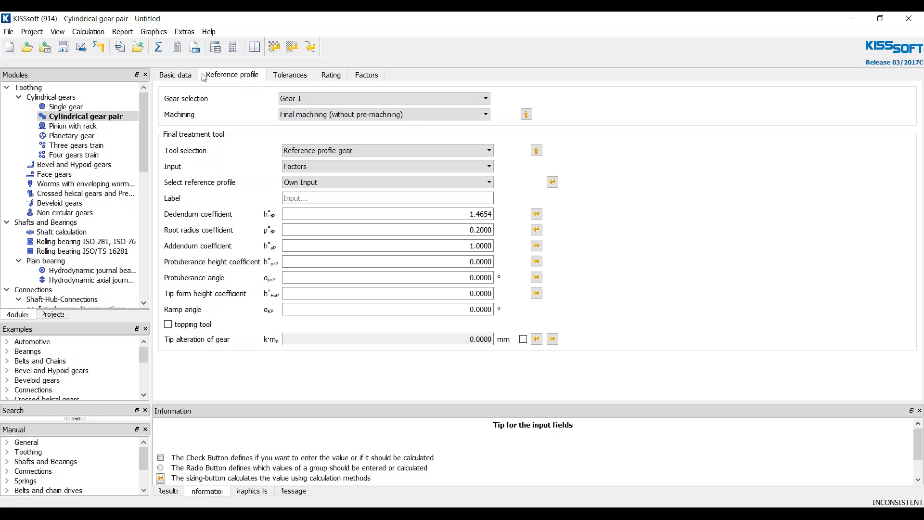
{"action": "left_click", "coordinate": [335, 154]}
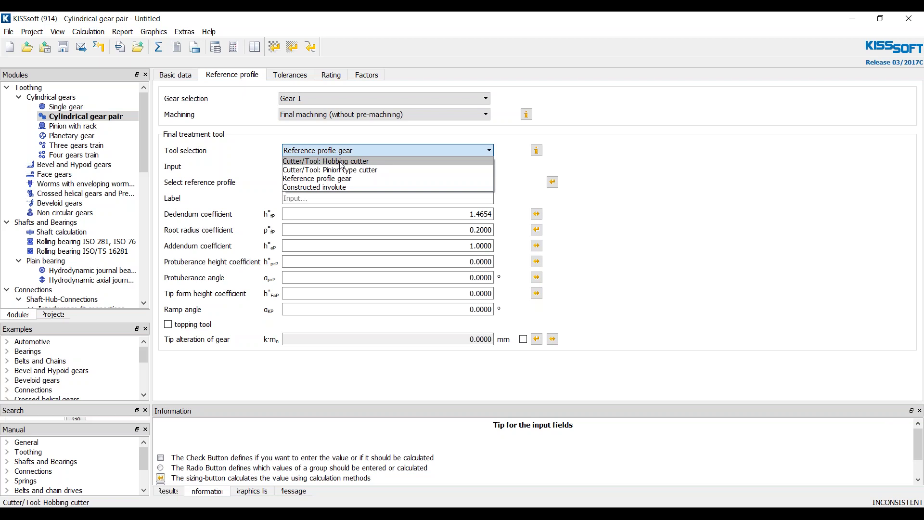
{"action": "left_click", "coordinate": [311, 162]}
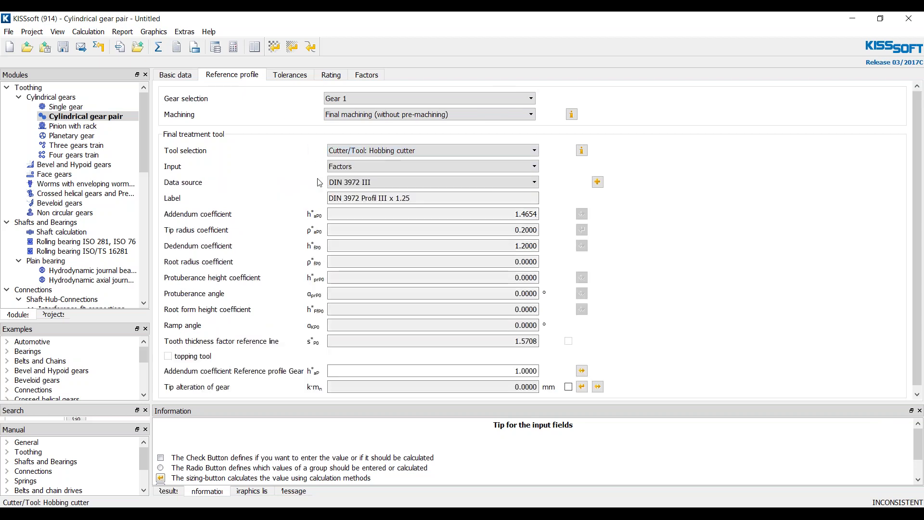
{"action": "left_click", "coordinate": [359, 184]}
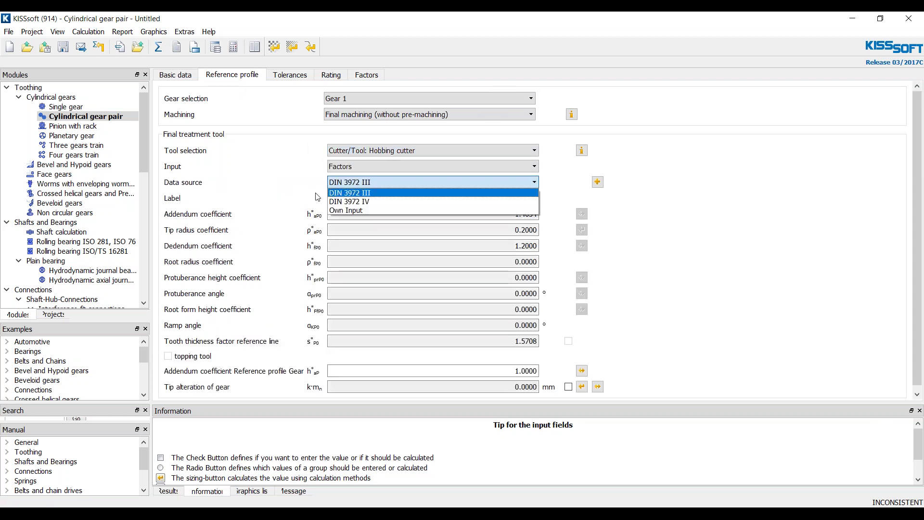
{"action": "left_click", "coordinate": [349, 210]}
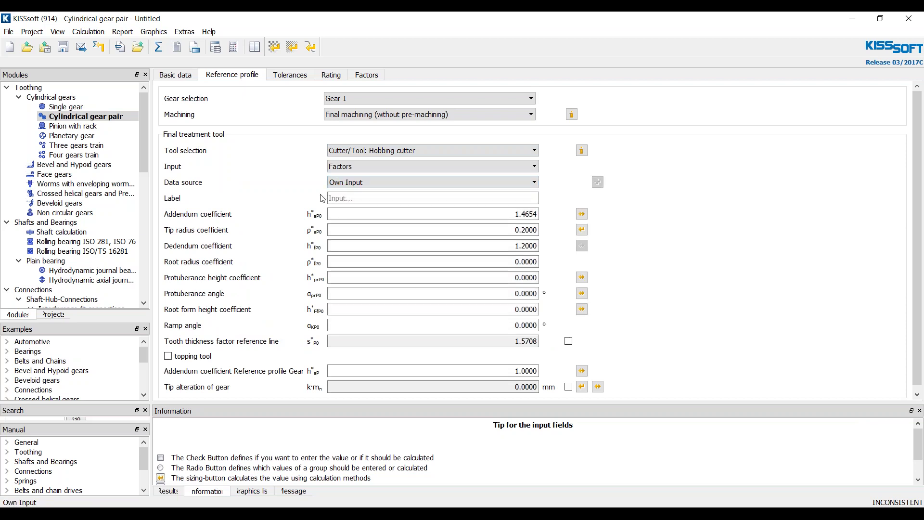
- Browse the DIN 3972 IV cutter database, then cancel without choosing a cutter
{"action": "left_click", "coordinate": [365, 183]}
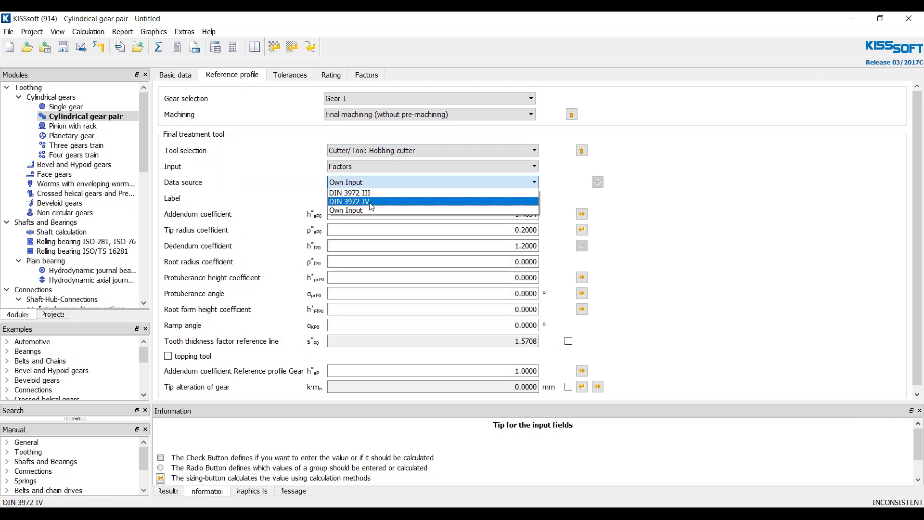
{"action": "left_click", "coordinate": [356, 202]}
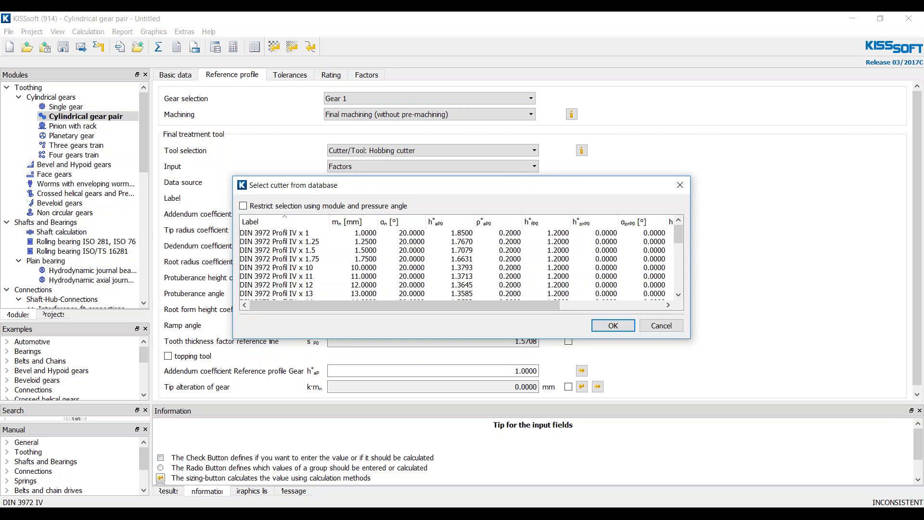
{"action": "left_click_drag", "start_coordinate": [232, 341], "coordinate": [165, 450]}
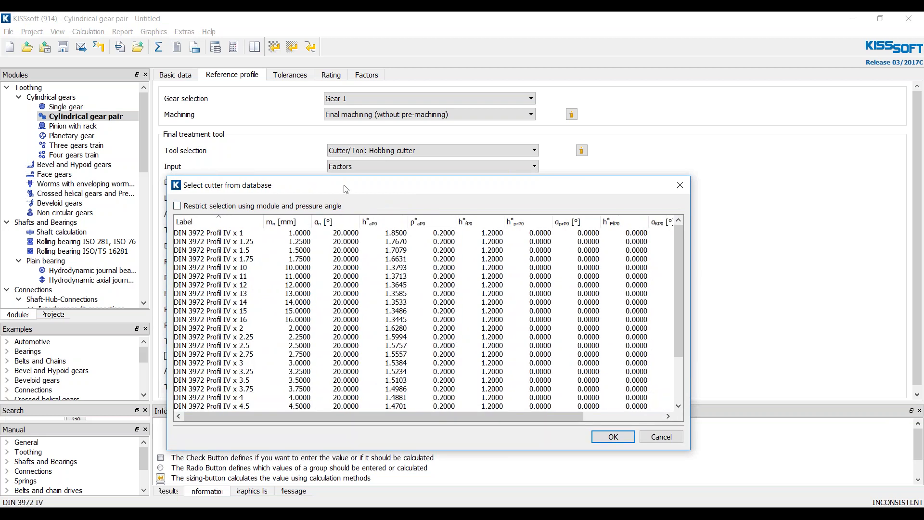
{"action": "mouse_move", "coordinate": [344, 187]}
{"action": "left_mouse_down"}
{"action": "mouse_move", "coordinate": [340, 227]}
{"action": "mouse_move", "coordinate": [360, 198]}
{"action": "left_mouse_up"}
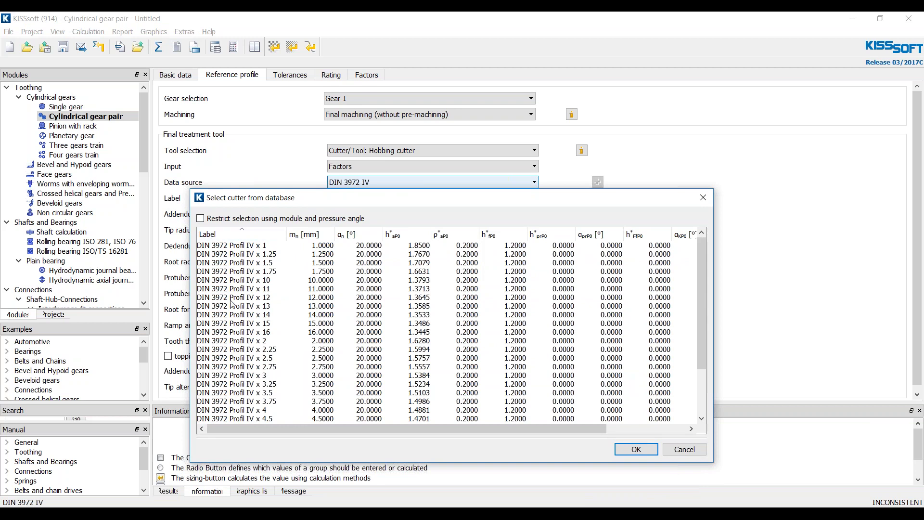
{"action": "left_click", "coordinate": [684, 451]}
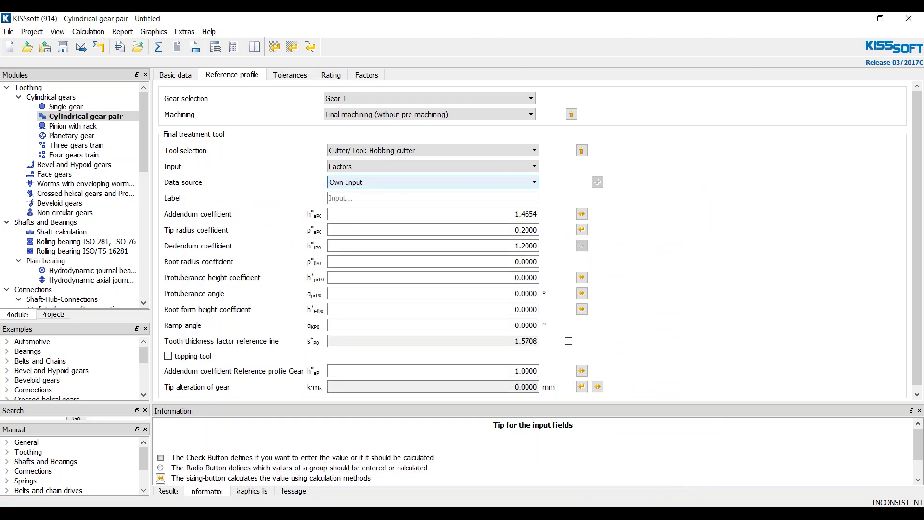
- Show and dismiss Excel's recent-files jump list, then bring up the Windows Start menu
{"action": "right_click", "coordinate": [512, 513]}
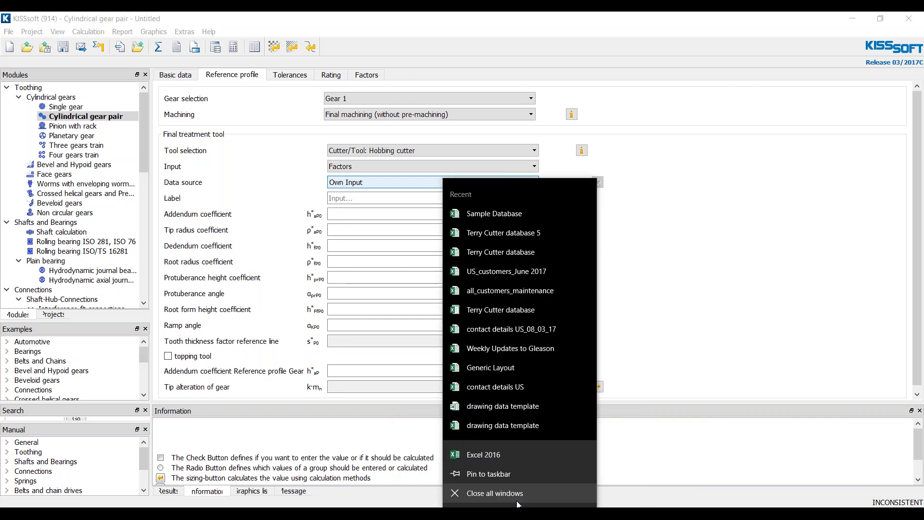
{"action": "left_click", "coordinate": [512, 499]}
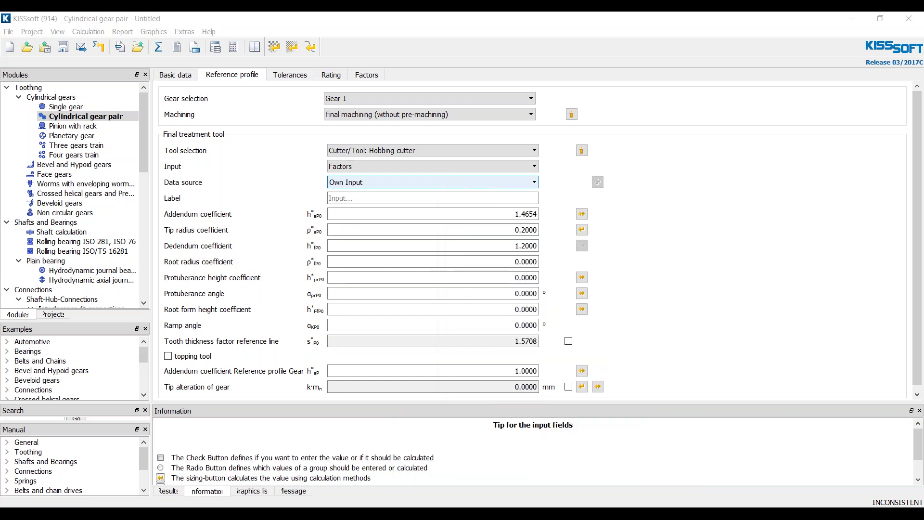
{"action": "left_click_drag", "start_coordinate": [820, 23], "coordinate": [801, 38]}
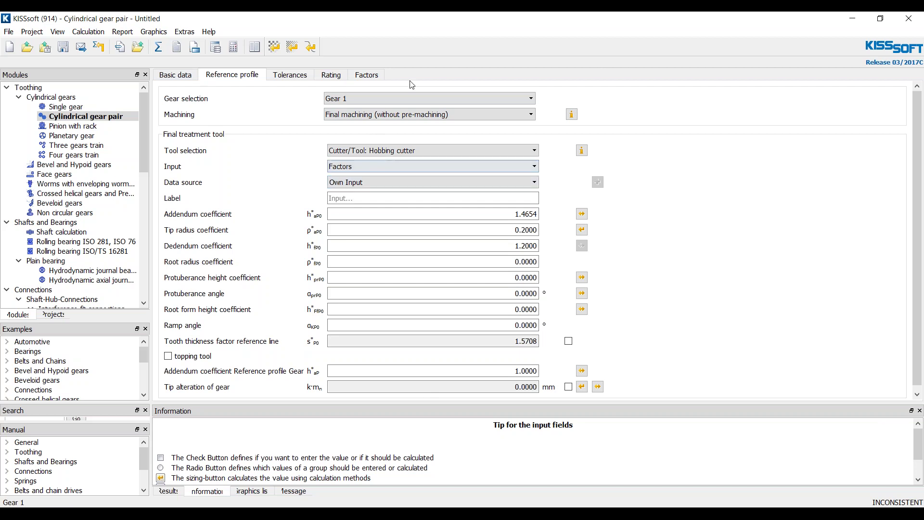
{"action": "key", "text": "super"}
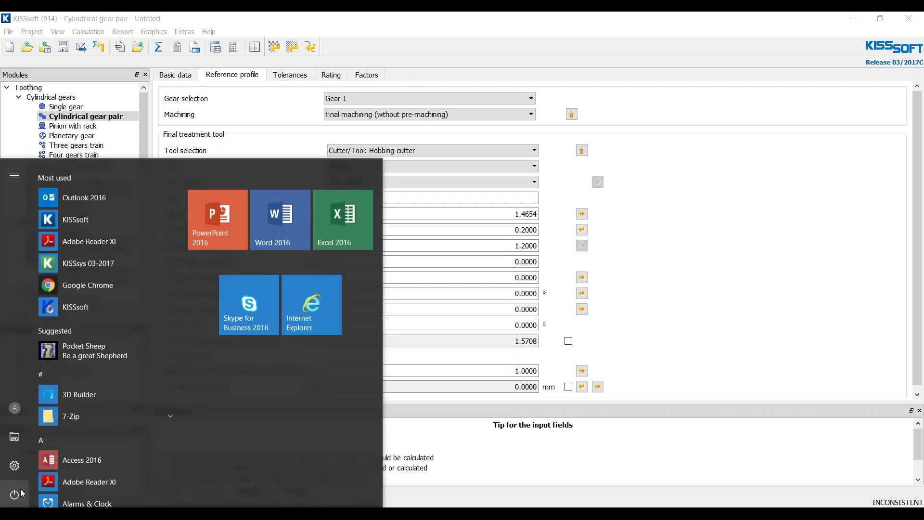
- Launch Excel 2016 with a maximized blank Book1 workbook and show the Open page
{"action": "left_click", "coordinate": [340, 221]}
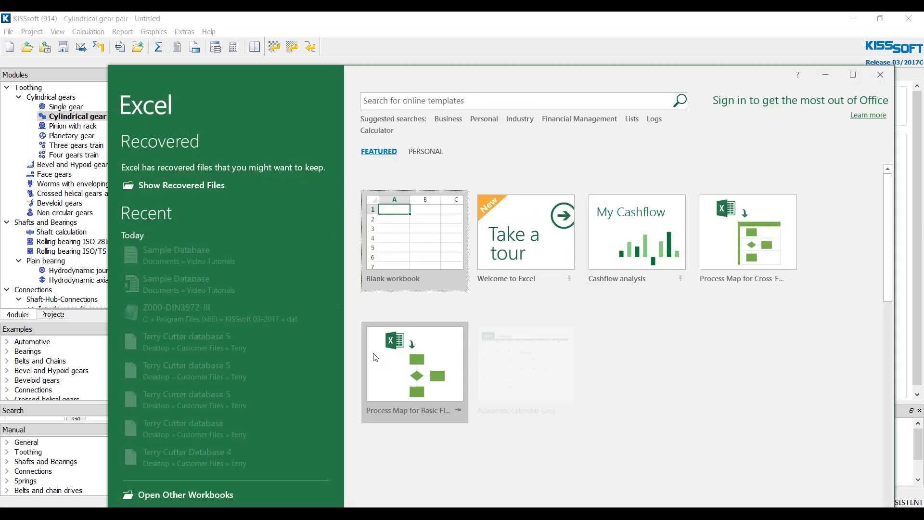
{"action": "left_click", "coordinate": [401, 202]}
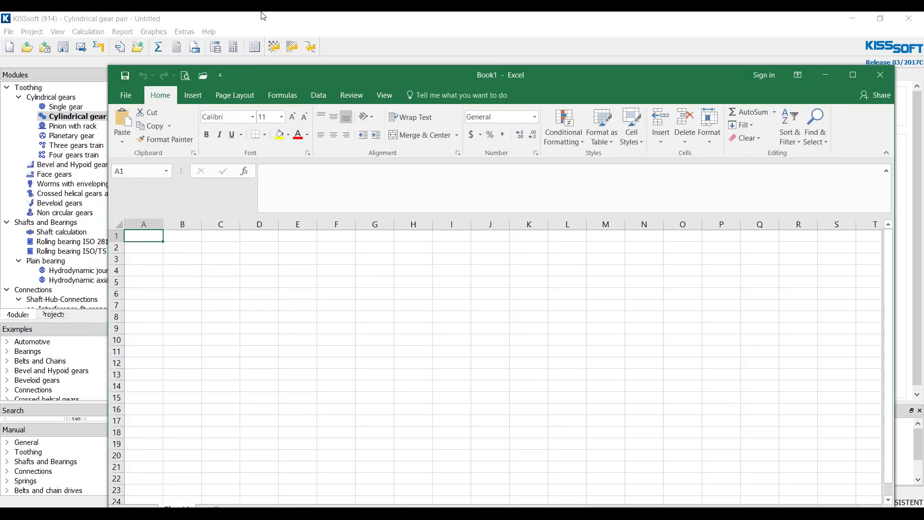
{"action": "double_click", "coordinate": [253, 76]}
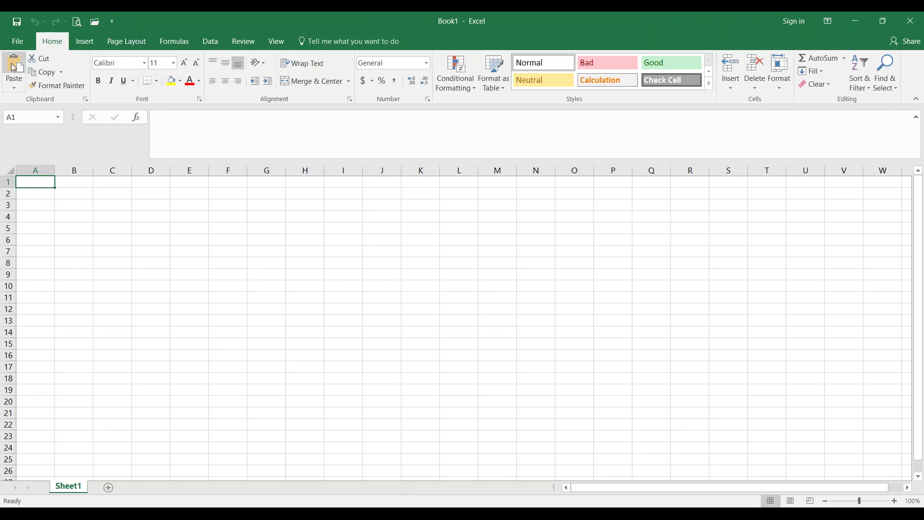
{"action": "left_click", "coordinate": [95, 21]}
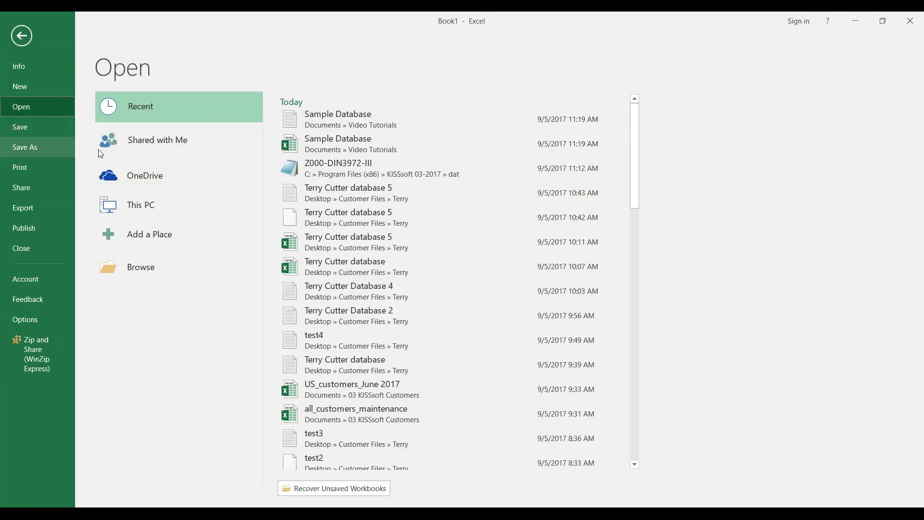
- Browse to C:\Program Files (x86)\KISSsoft 03-2017\dat in the Open dialog
{"action": "left_click", "coordinate": [144, 268]}
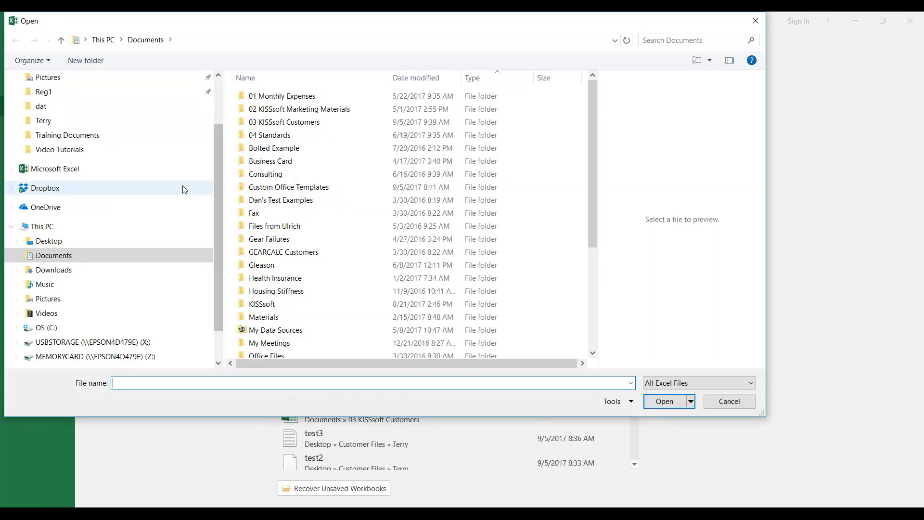
{"action": "left_click", "coordinate": [38, 327]}
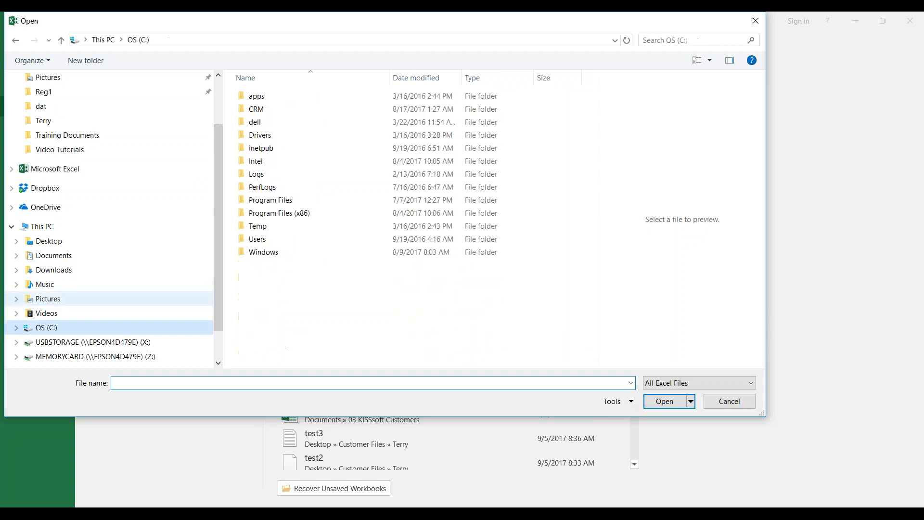
{"action": "left_click", "coordinate": [274, 216]}
{"action": "double_click", "coordinate": [274, 217]}
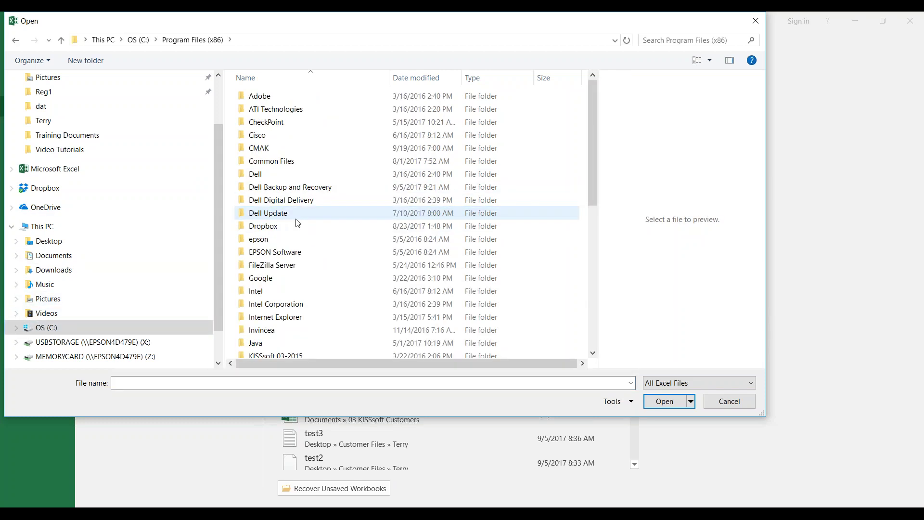
{"action": "scroll", "coordinate": [281, 244], "scroll_direction": "down", "scroll_amount": 5}
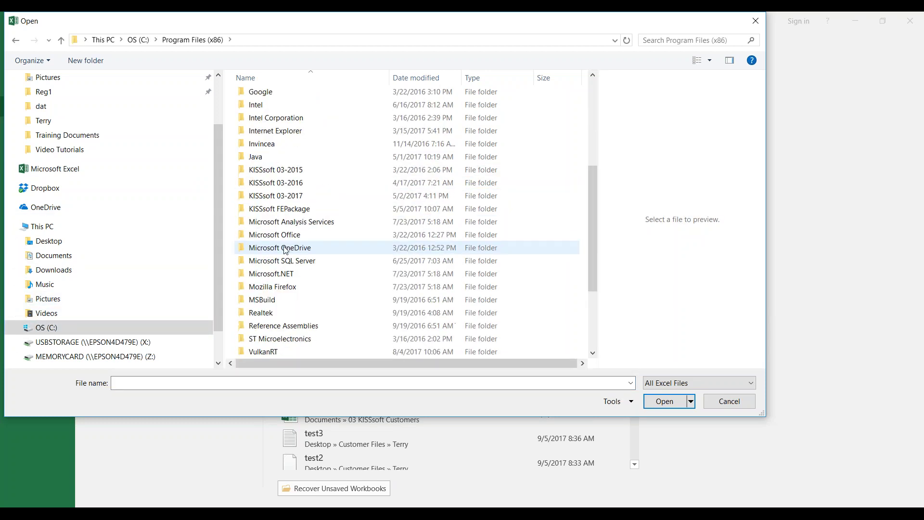
{"action": "double_click", "coordinate": [278, 196]}
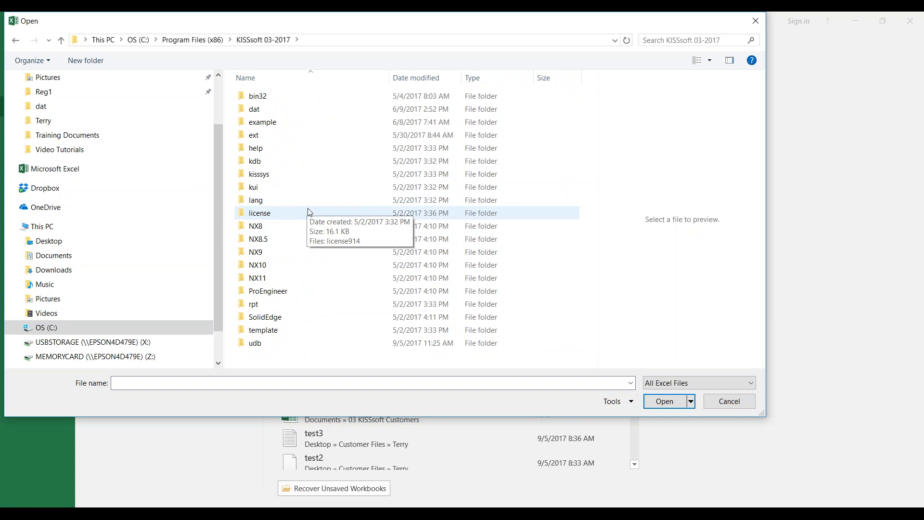
{"action": "double_click", "coordinate": [265, 110]}
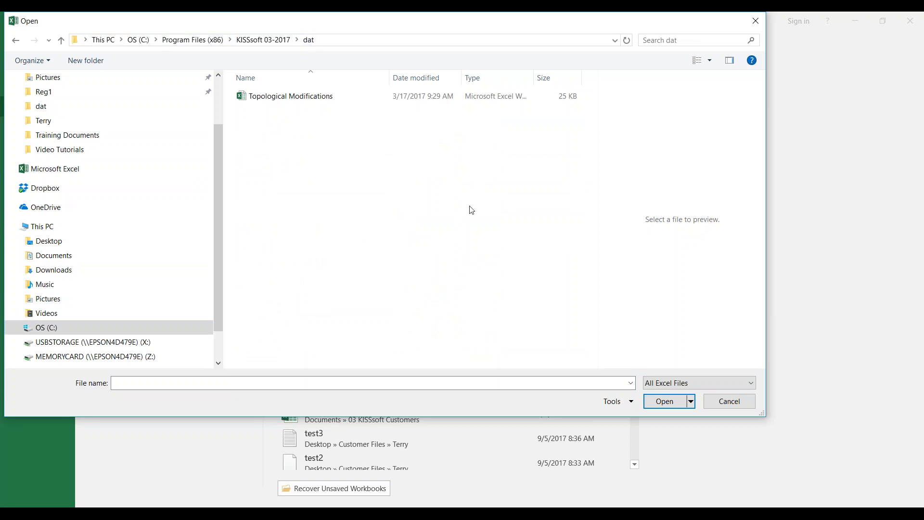
- Show all file types and open Z000-BP.dat in the Text Import Wizard
{"action": "left_click", "coordinate": [671, 384]}
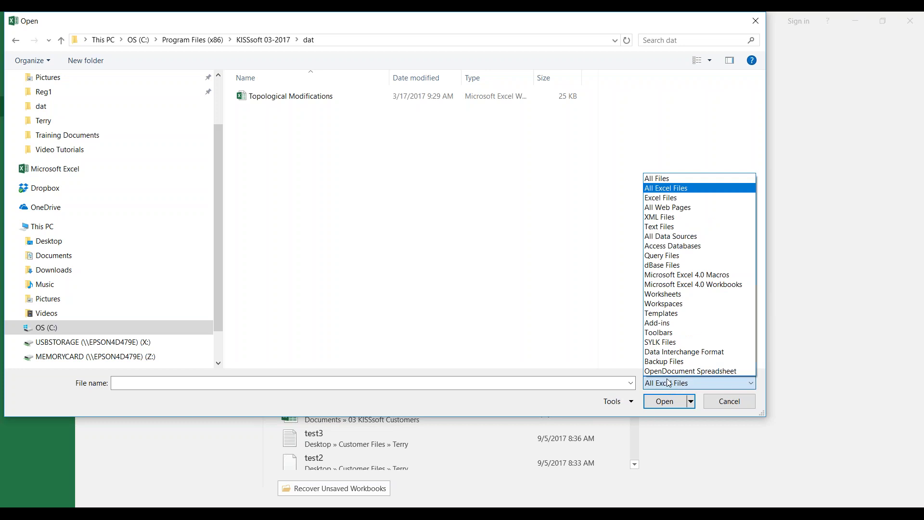
{"action": "left_click", "coordinate": [671, 179]}
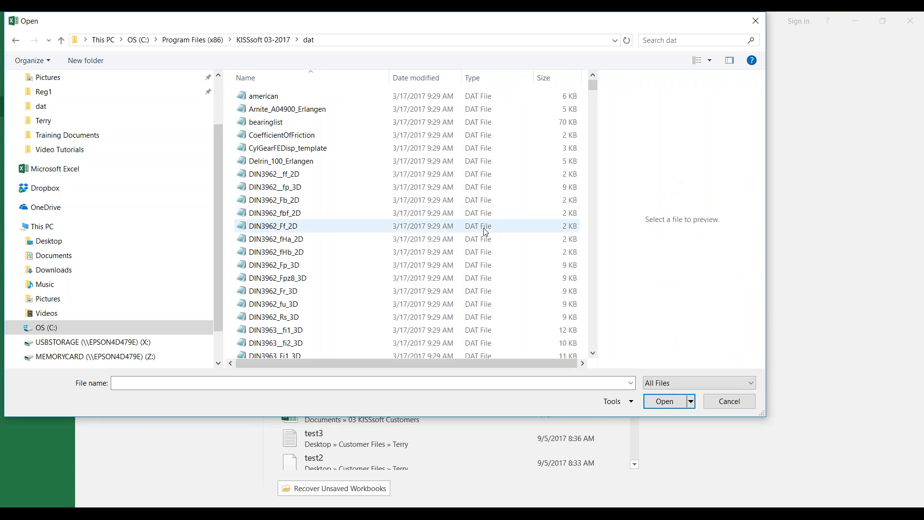
{"action": "left_click_drag", "start_coordinate": [592, 85], "coordinate": [591, 201]}
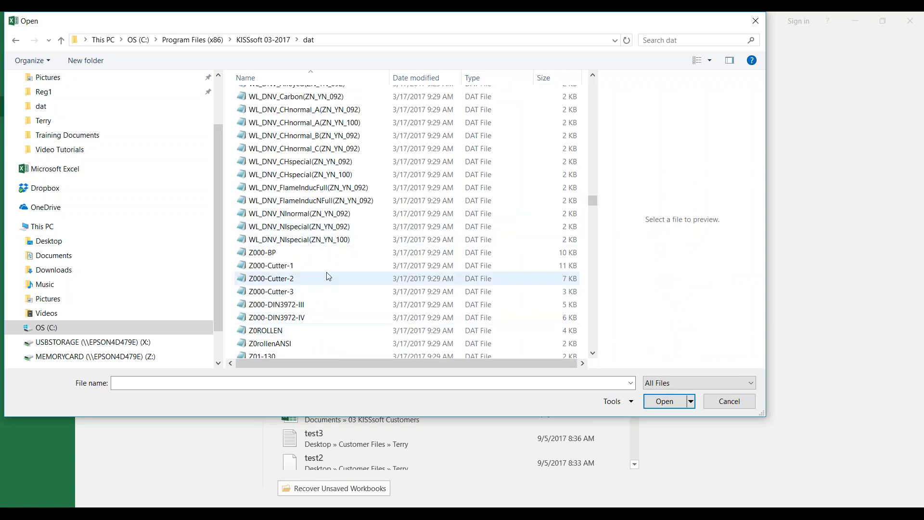
{"action": "left_click", "coordinate": [337, 256]}
{"action": "scroll", "coordinate": [341, 258], "scroll_direction": "down", "scroll_amount": 1}
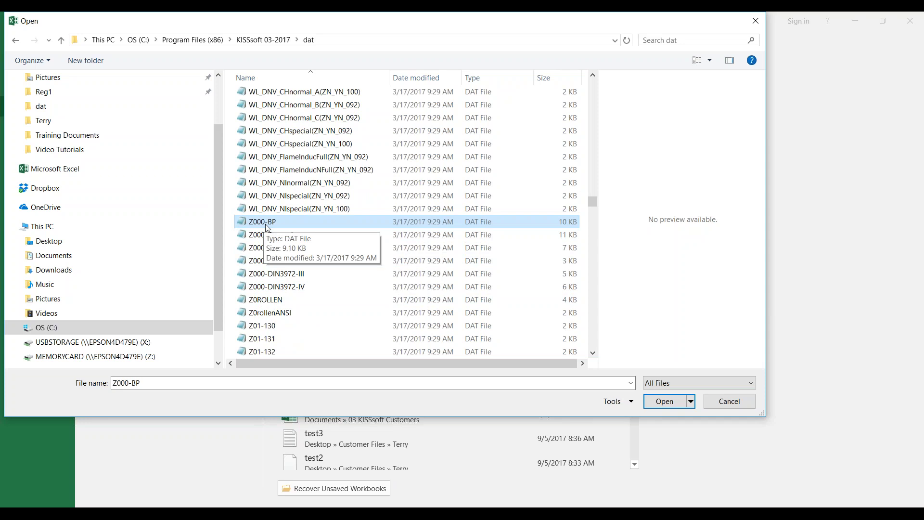
{"action": "left_click", "coordinate": [663, 401]}
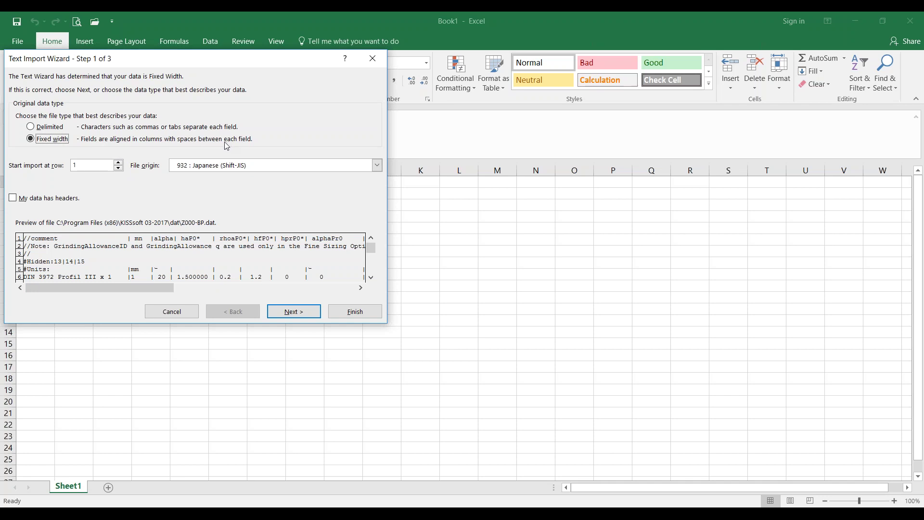
- Tick 'My data has headers' for the Z000-BP fixed-width import
{"action": "left_click", "coordinate": [14, 202]}
- Advance to step 2 and remove the misplaced column breaks near position 20
{"action": "left_click", "coordinate": [290, 311]}
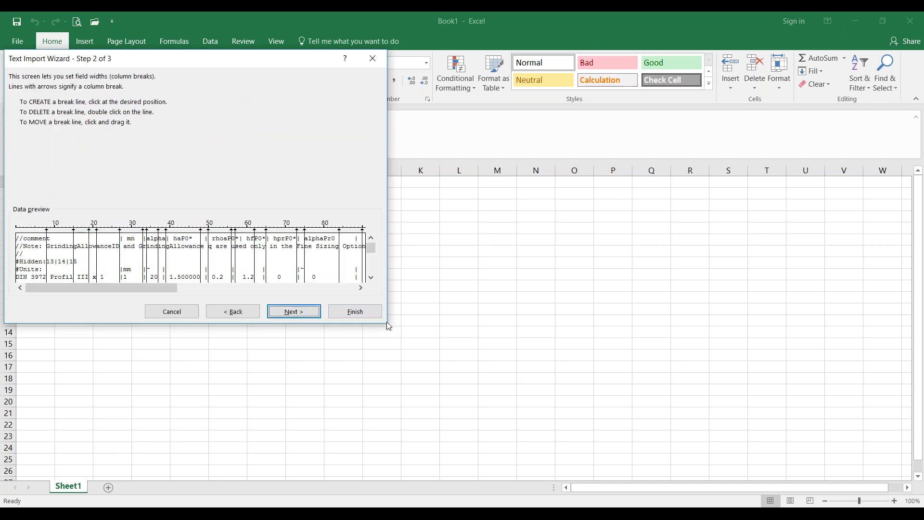
{"action": "left_click_drag", "start_coordinate": [201, 63], "coordinate": [370, 102]}
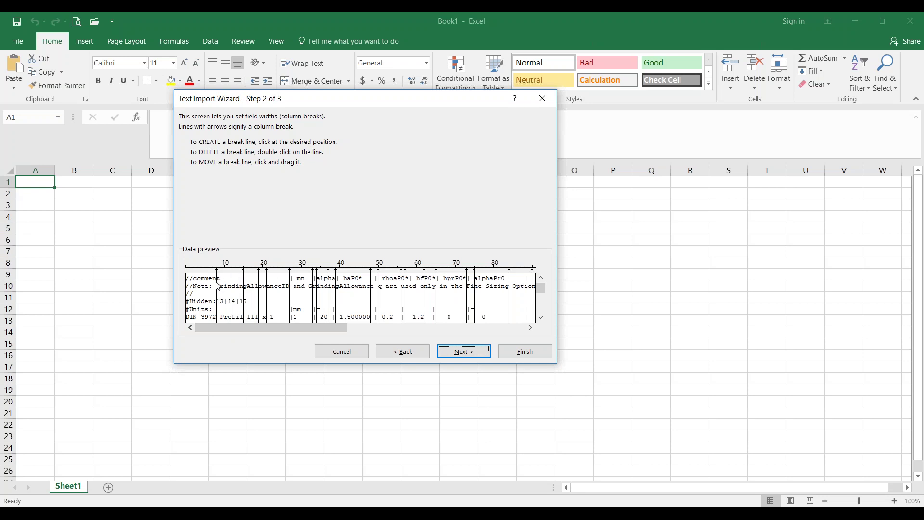
{"action": "left_click_drag", "start_coordinate": [217, 286], "coordinate": [244, 280]}
{"action": "double_click", "coordinate": [244, 281]}
{"action": "left_click", "coordinate": [541, 317]}
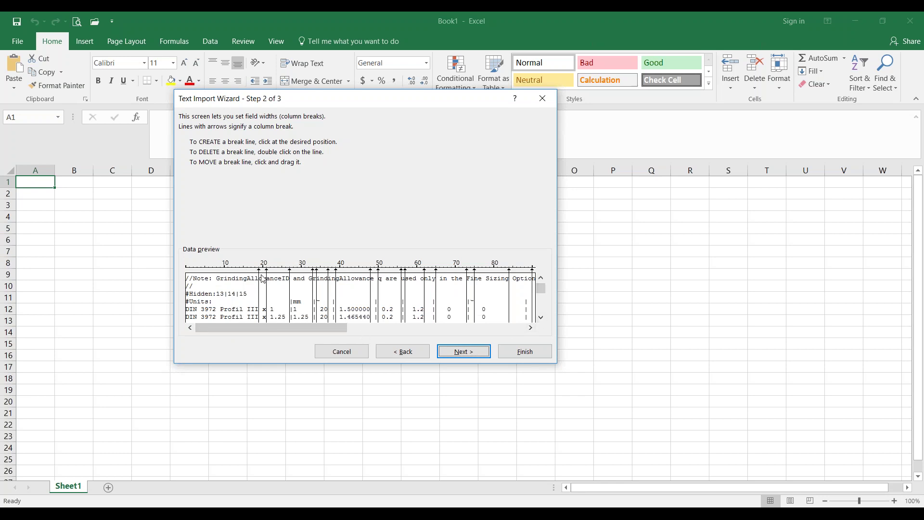
{"action": "double_click", "coordinate": [260, 290]}
{"action": "double_click", "coordinate": [266, 291]}
- Add and reposition column breaks further right to line up with the pipe separators
{"action": "left_click", "coordinate": [295, 276]}
{"action": "double_click", "coordinate": [328, 277]}
{"action": "left_click", "coordinate": [332, 276]}
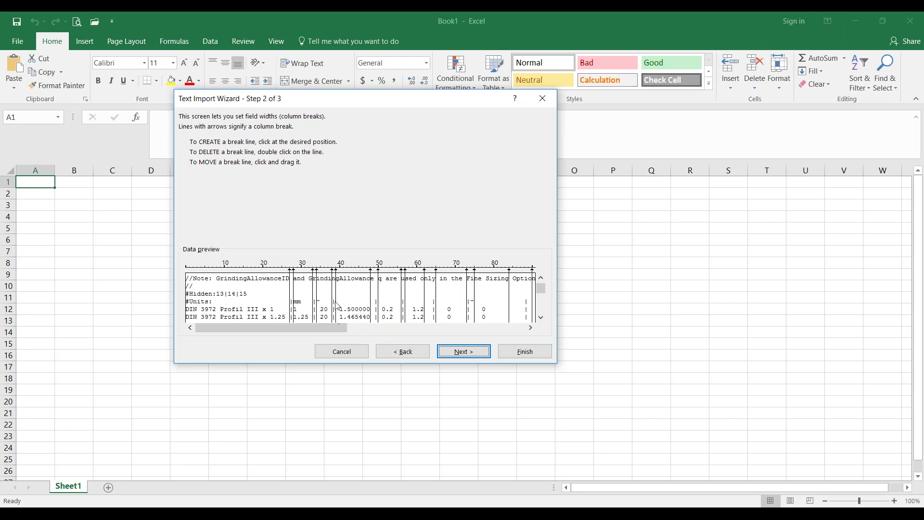
{"action": "left_click", "coordinate": [374, 277]}
{"action": "left_click_drag", "start_coordinate": [426, 278], "coordinate": [429, 277]}
{"action": "left_click", "coordinate": [433, 275]}
{"action": "left_click_drag", "start_coordinate": [476, 282], "coordinate": [472, 272]}
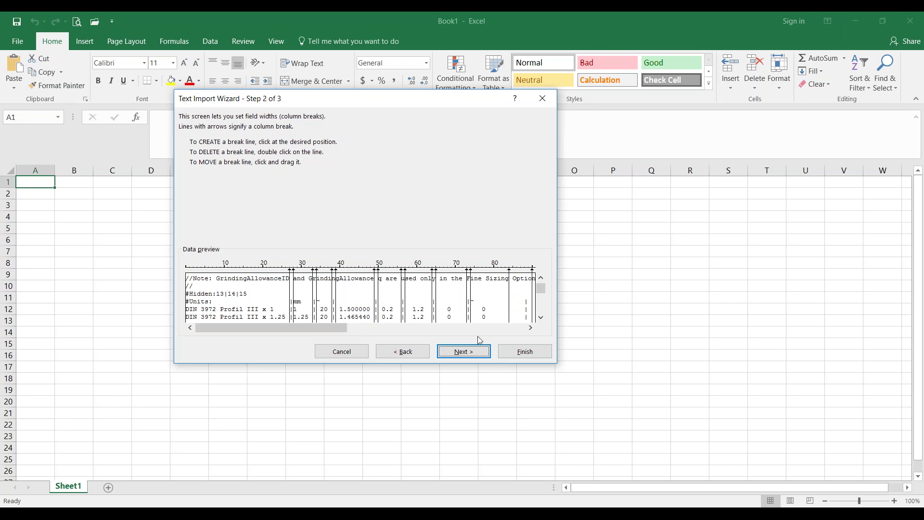
- Shift, add and remove more column breaks to align them with the pipe separators
{"action": "left_click_drag", "start_coordinate": [323, 329], "coordinate": [373, 330]}
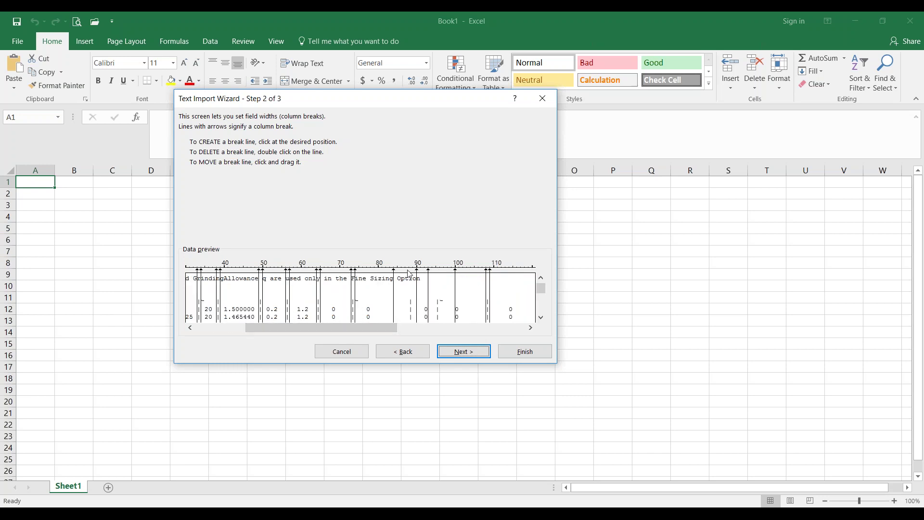
{"action": "left_click_drag", "start_coordinate": [394, 278], "coordinate": [413, 277]}
{"action": "left_click_drag", "start_coordinate": [436, 273], "coordinate": [439, 277]}
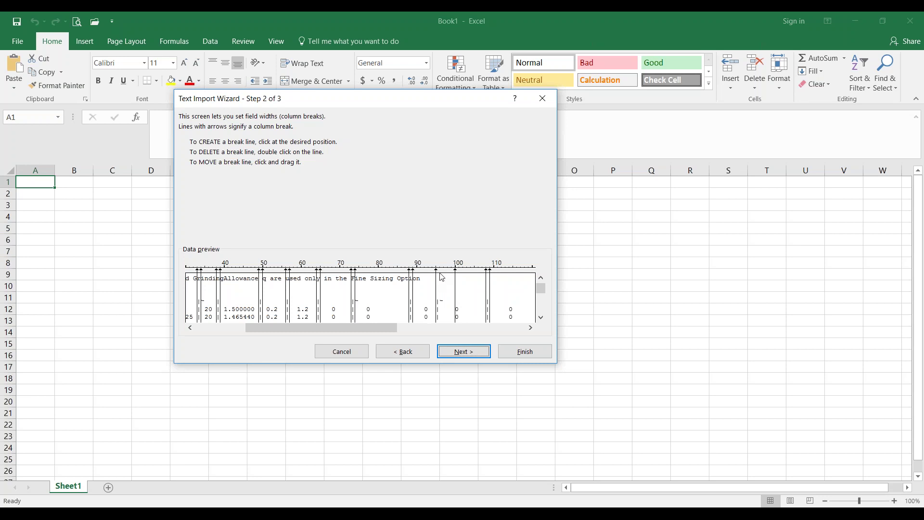
{"action": "left_click", "coordinate": [440, 273]}
{"action": "double_click", "coordinate": [455, 298]}
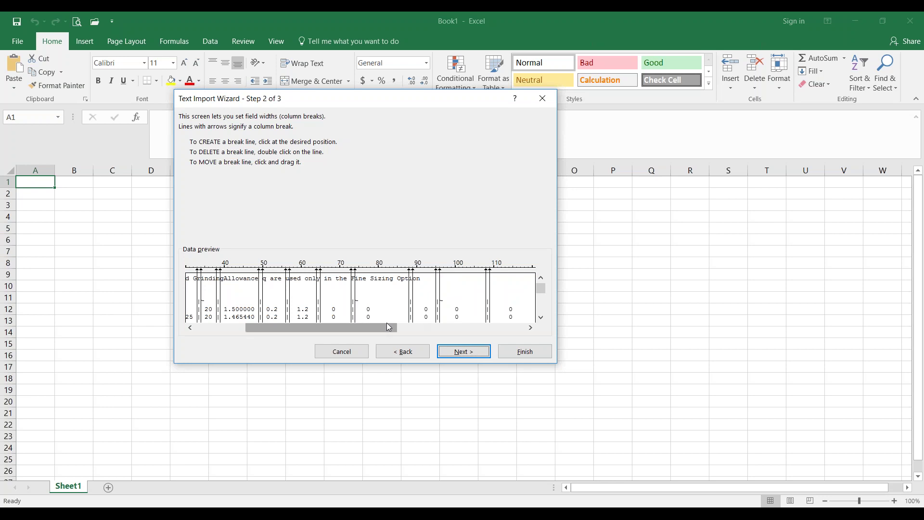
{"action": "left_click_drag", "start_coordinate": [385, 331], "coordinate": [428, 331]}
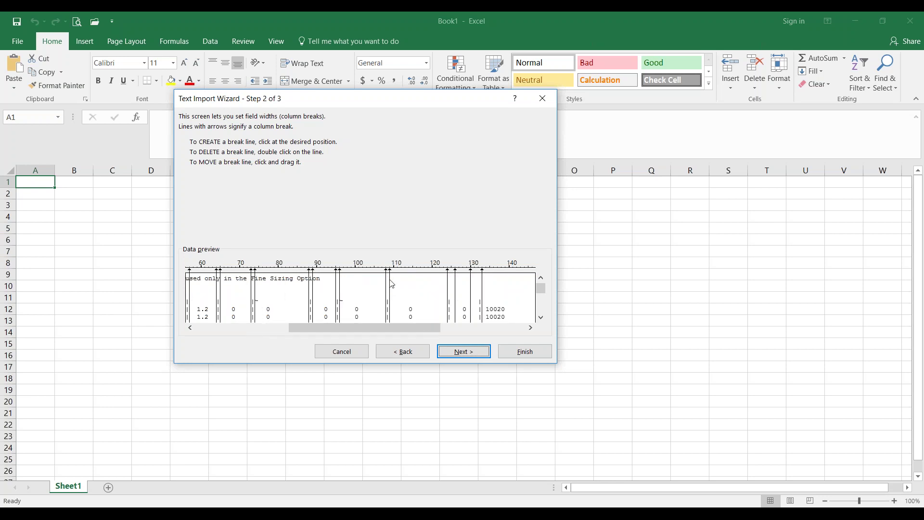
{"action": "left_click_drag", "start_coordinate": [410, 331], "coordinate": [428, 331]}
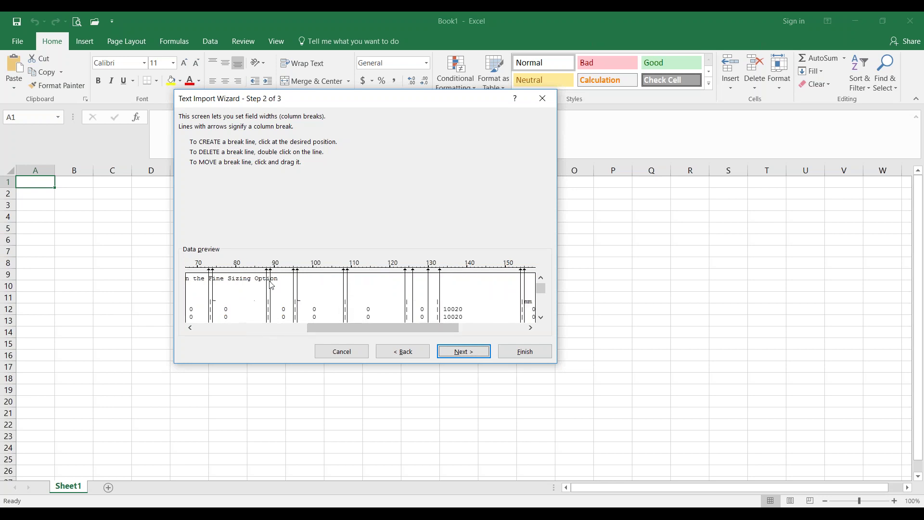
- Fix the breaks near positions 124 and 130, then finish importing into the Z000-BP sheet
{"action": "left_click", "coordinate": [410, 273]}
{"action": "double_click", "coordinate": [413, 277]}
{"action": "left_click_drag", "start_coordinate": [429, 275], "coordinate": [436, 279]}
{"action": "left_click_drag", "start_coordinate": [378, 328], "coordinate": [457, 328]}
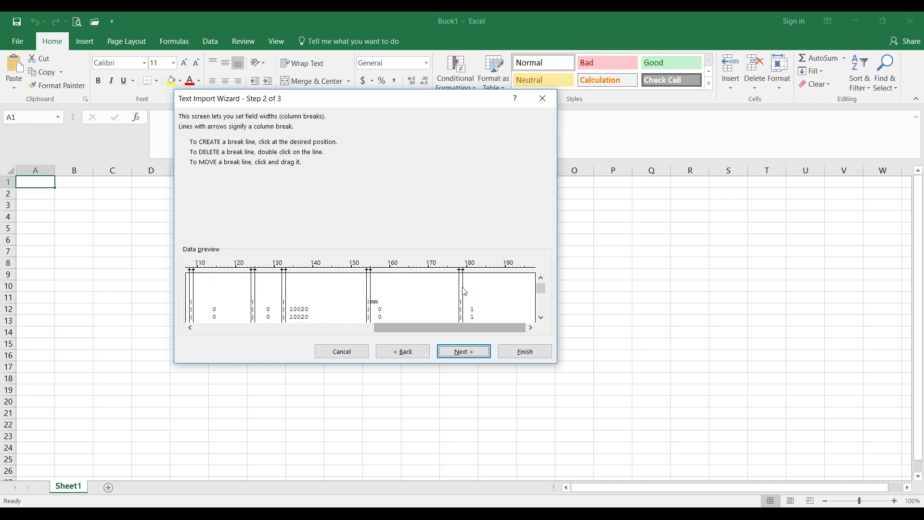
{"action": "left_click", "coordinate": [449, 353]}
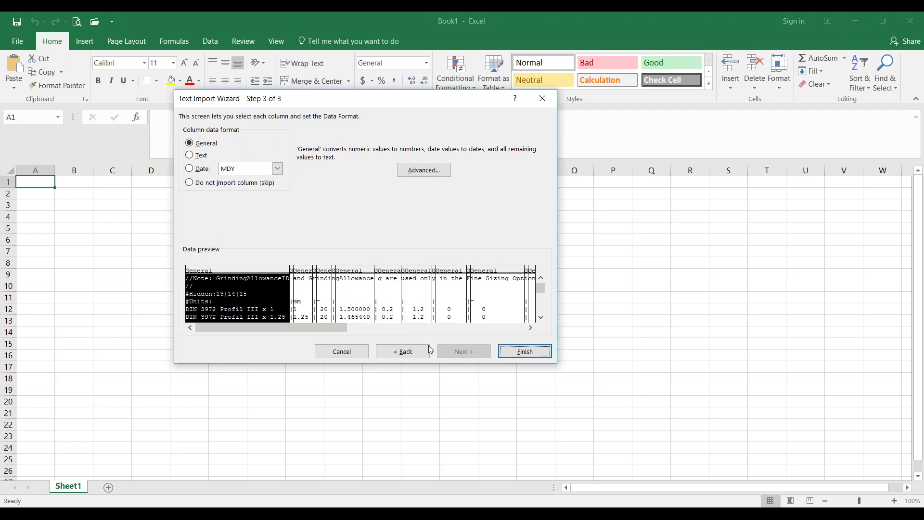
{"action": "left_click", "coordinate": [520, 352]}
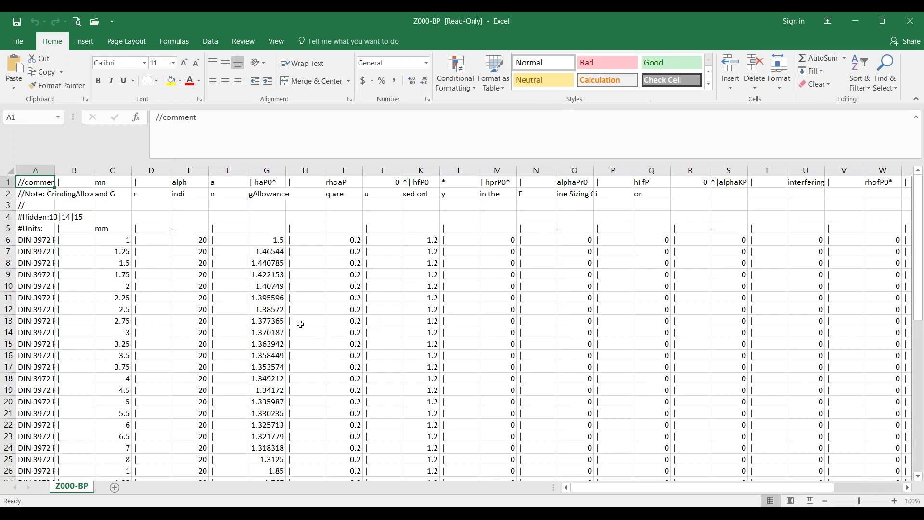
- Autofit columns A and B and narrow column D
{"action": "scroll", "coordinate": [289, 322], "scroll_direction": "down", "scroll_amount": 11}
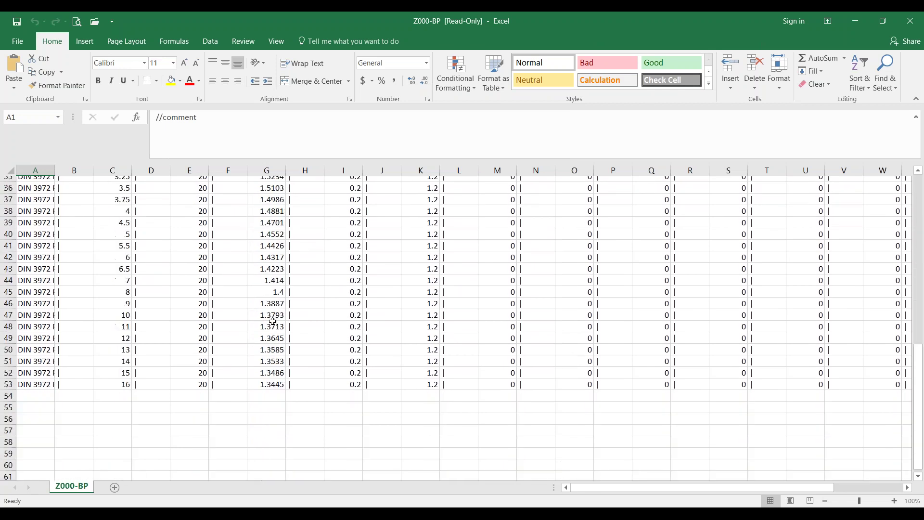
{"action": "scroll", "coordinate": [273, 322], "scroll_direction": "up", "scroll_amount": 11}
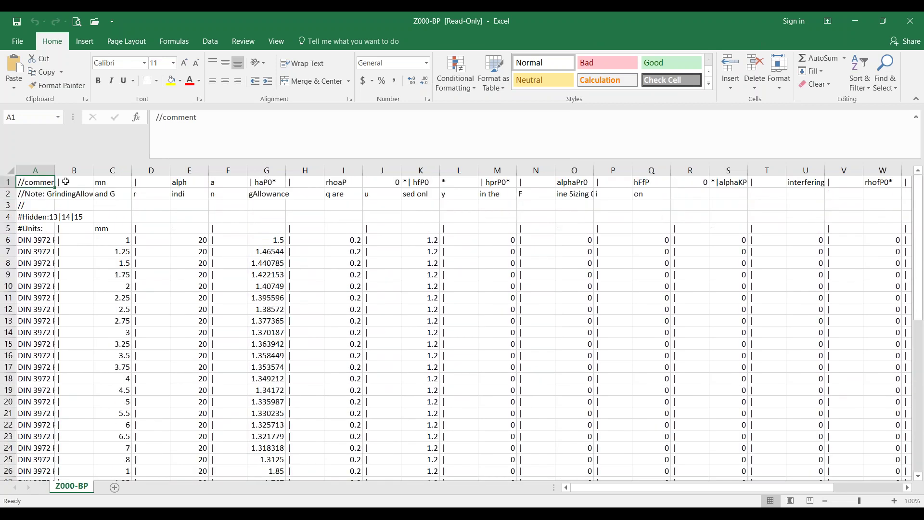
{"action": "left_click_drag", "start_coordinate": [55, 170], "coordinate": [64, 170]}
{"action": "double_click", "coordinate": [64, 170]}
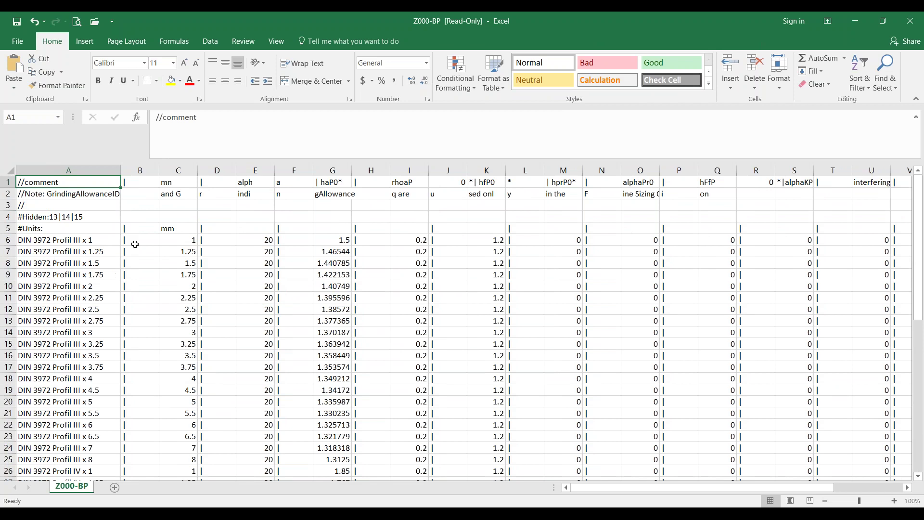
{"action": "double_click", "coordinate": [159, 171]}
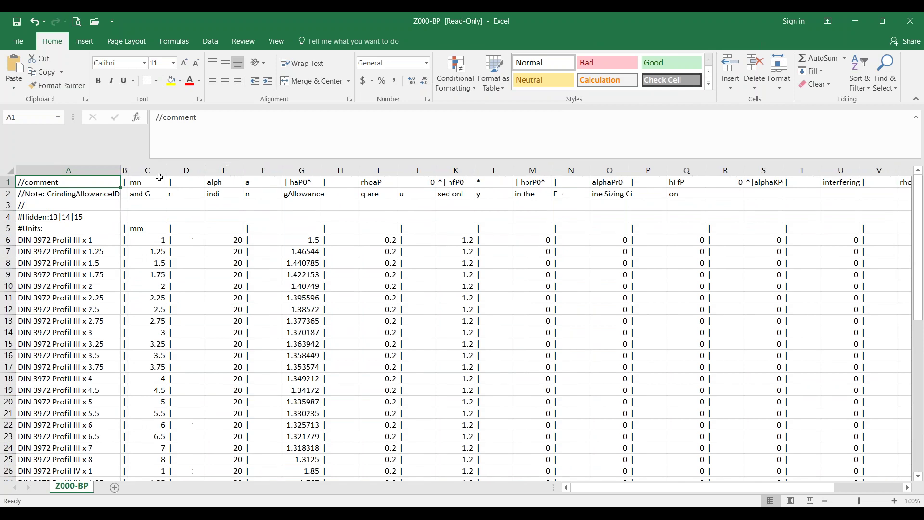
{"action": "left_click_drag", "start_coordinate": [205, 171], "coordinate": [175, 177]}
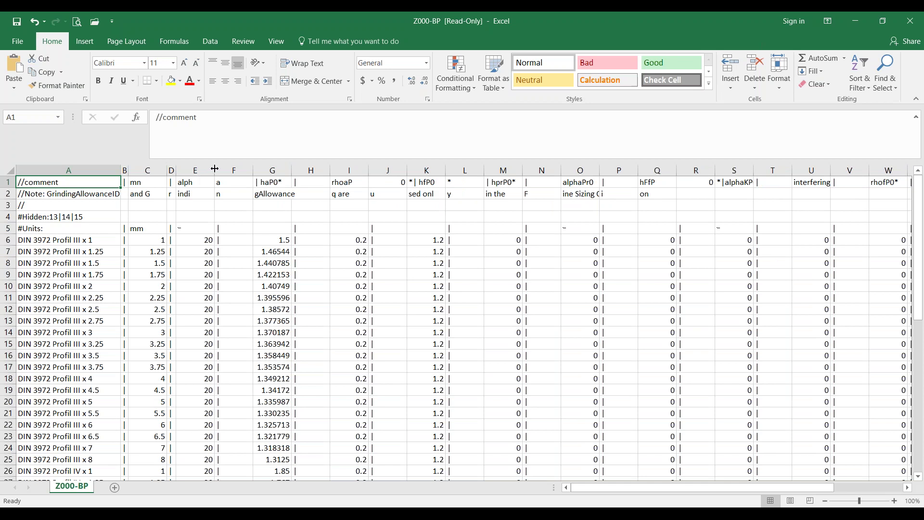
{"action": "left_click", "coordinate": [171, 193]}
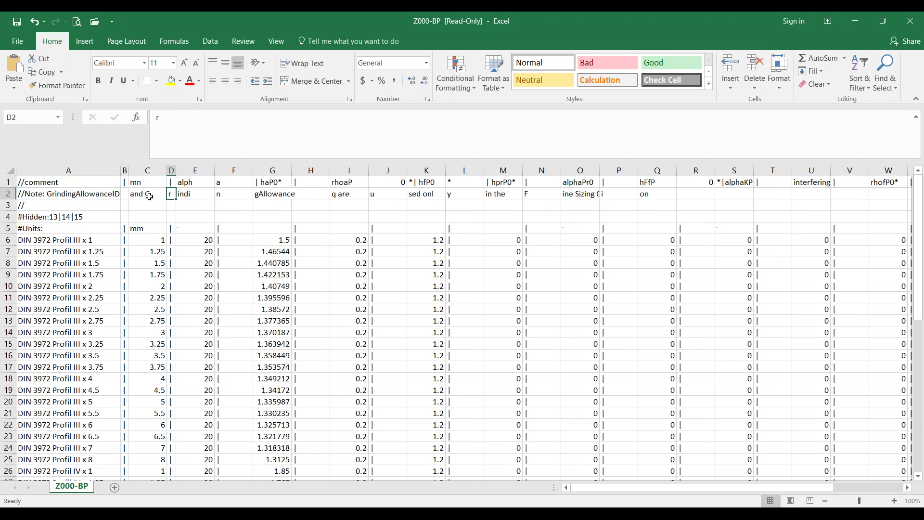
- Delete rows 2–4 (note, // and #Hidden), leaving #Units in row 2
{"action": "left_click_drag", "start_coordinate": [8, 194], "coordinate": [8, 217]}
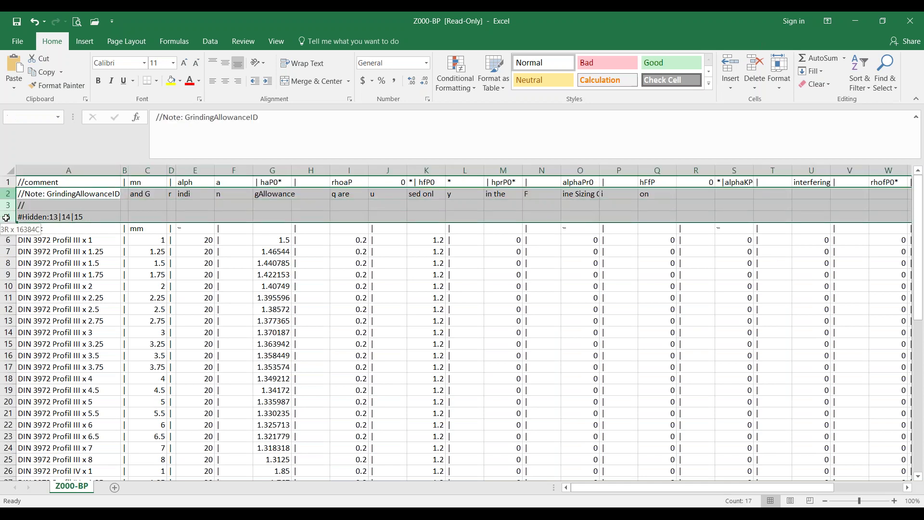
{"action": "right_click", "coordinate": [56, 210]}
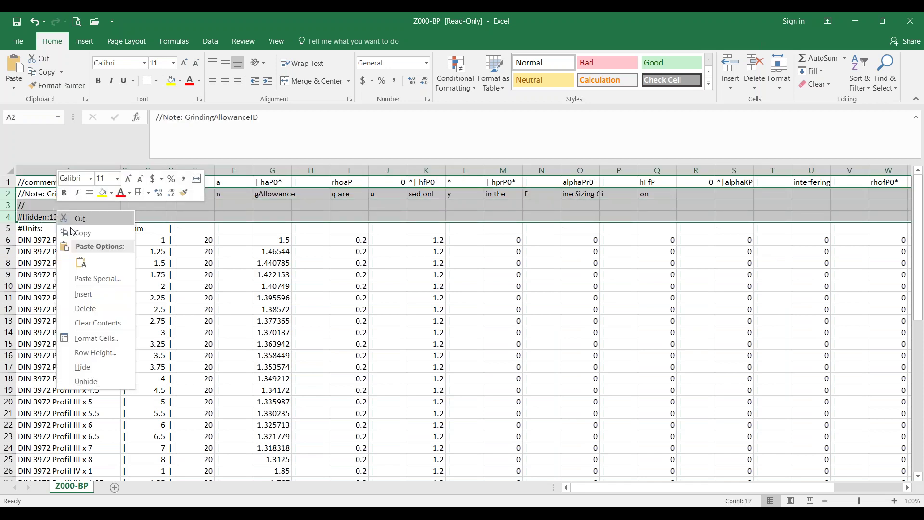
{"action": "left_click", "coordinate": [89, 310]}
{"action": "left_click", "coordinate": [244, 291]}
{"action": "left_click", "coordinate": [195, 205]}
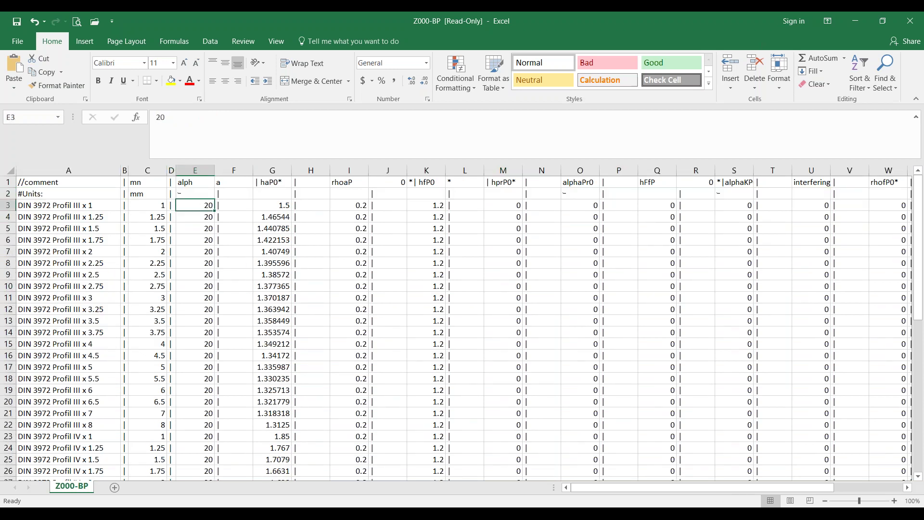
{"action": "left_click", "coordinate": [195, 194]}
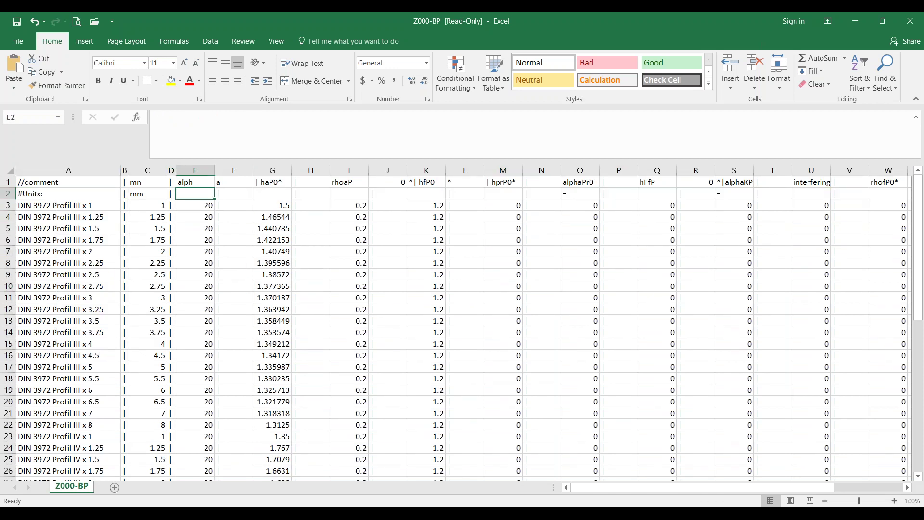
{"action": "left_click", "coordinate": [202, 183]}
- Correct E1 to 'alpha', narrow column F, and strip the leading bar from G1 (haP0*)
{"action": "left_click", "coordinate": [188, 118]}
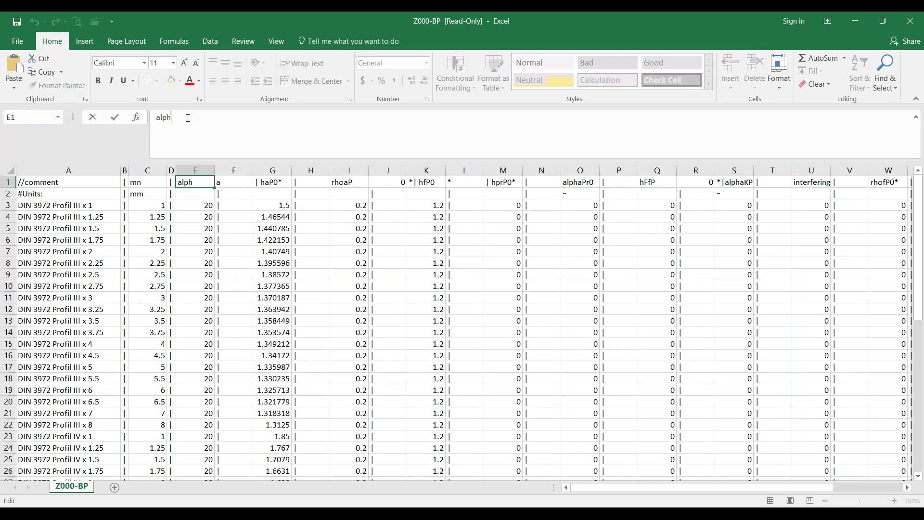
{"action": "type", "text": "a"}
{"action": "key", "text": "Tab"}
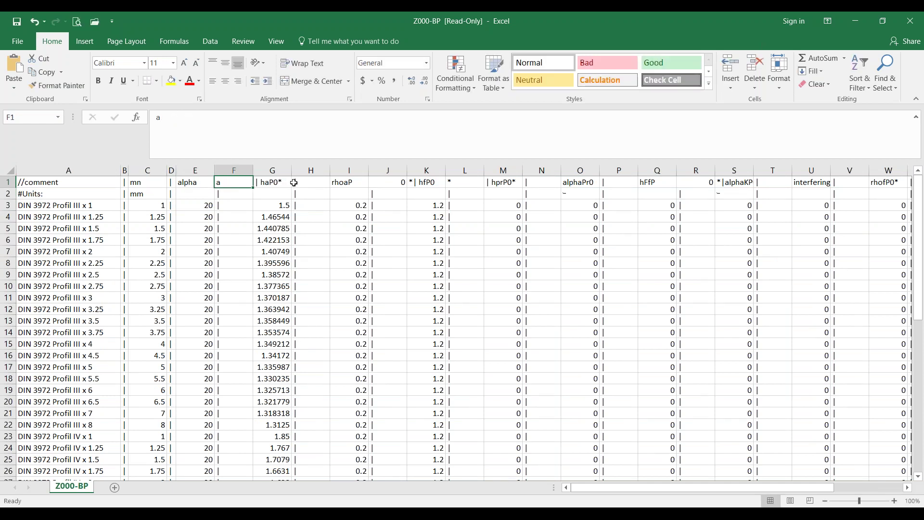
{"action": "left_click", "coordinate": [234, 170]}
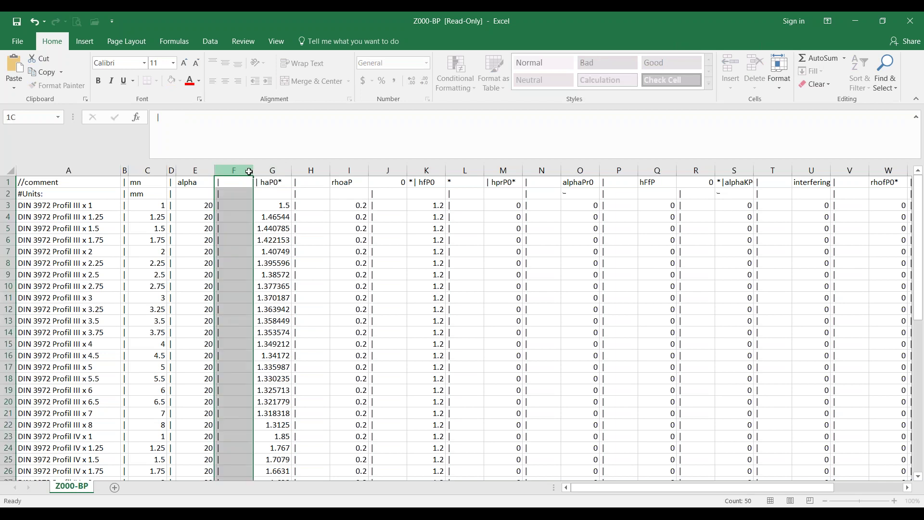
{"action": "left_click", "coordinate": [197, 182]}
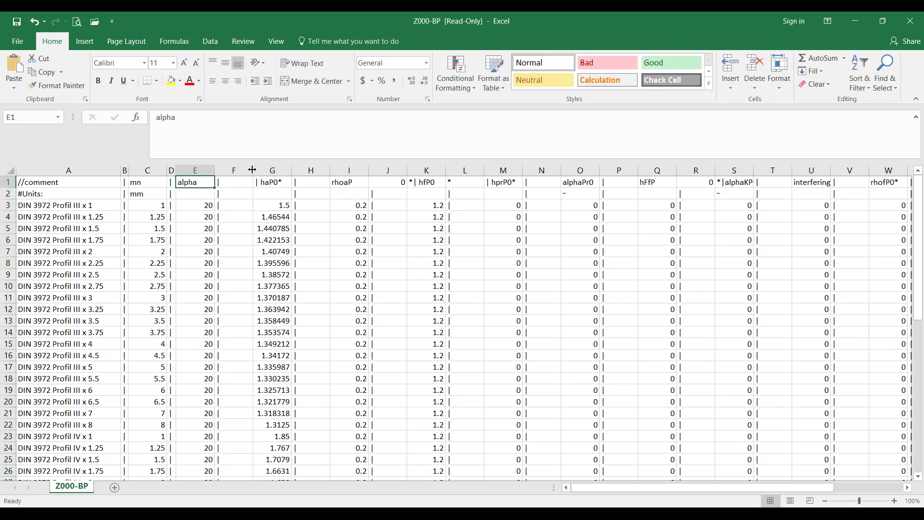
{"action": "left_click_drag", "start_coordinate": [253, 171], "coordinate": [223, 171]}
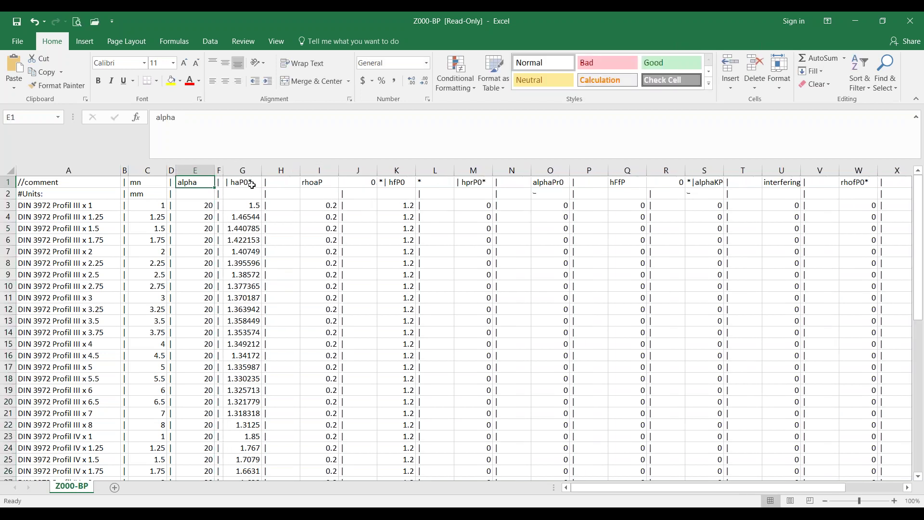
{"action": "left_click", "coordinate": [230, 182]}
{"action": "left_click", "coordinate": [166, 119]}
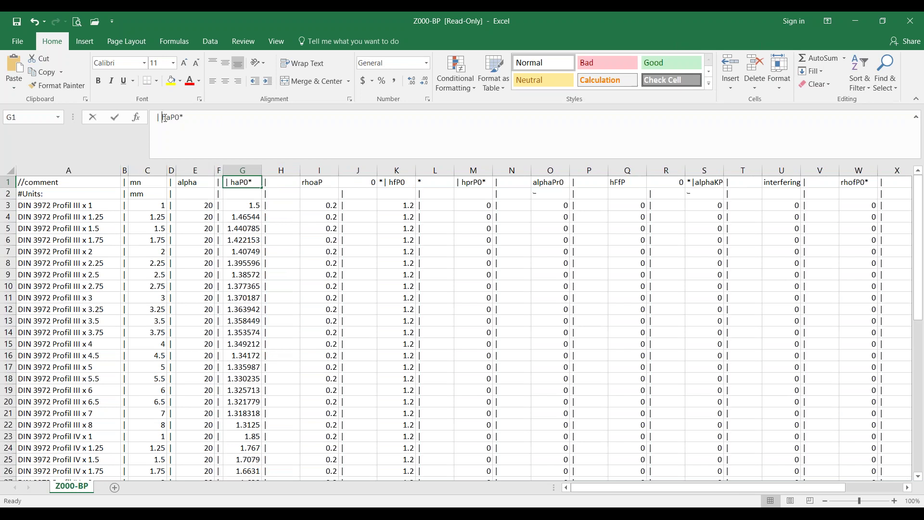
{"action": "key", "text": "BackSpace"}
{"action": "key", "text": "BackSpace"}
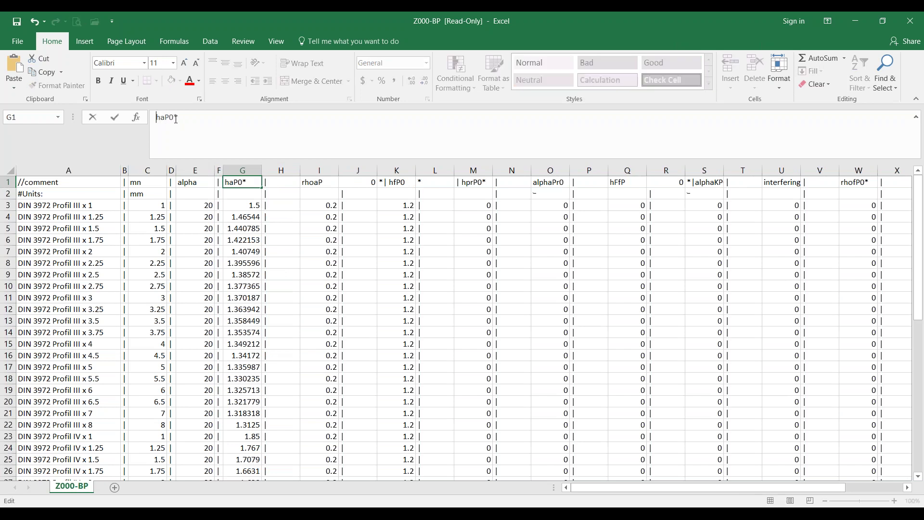
{"action": "left_click", "coordinate": [264, 205]}
- Narrow column H, correct I1 to rhoaP0*, and clear the stray 0 from J1
{"action": "left_click", "coordinate": [318, 183]}
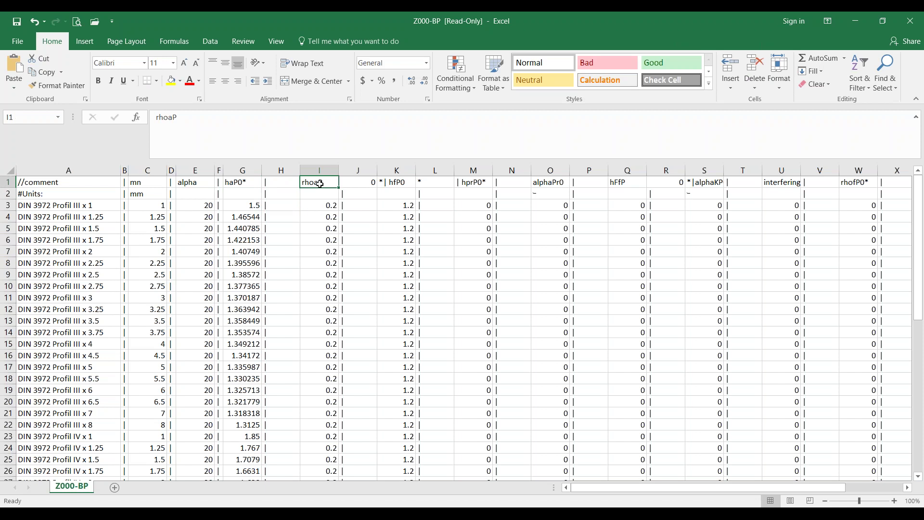
{"action": "left_click_drag", "start_coordinate": [301, 170], "coordinate": [272, 171]}
{"action": "left_click", "coordinate": [322, 182]}
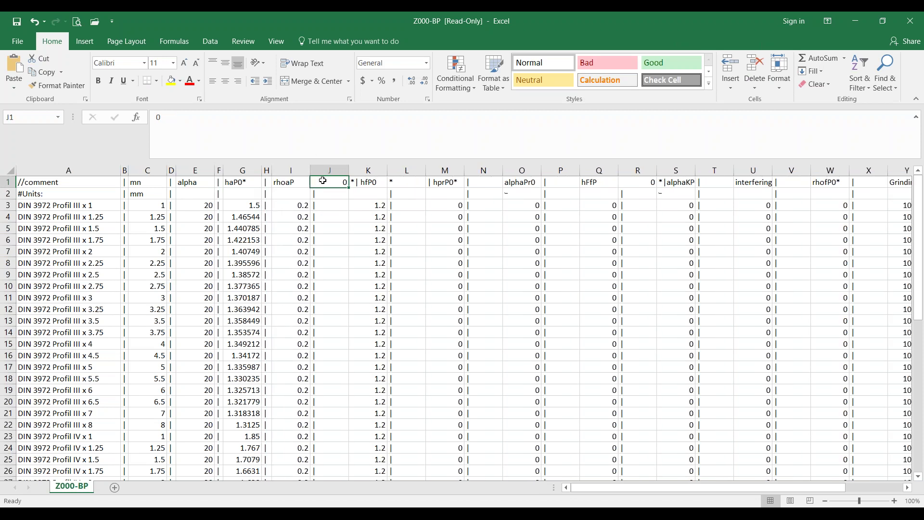
{"action": "left_click", "coordinate": [297, 181]}
{"action": "left_click", "coordinate": [224, 124]}
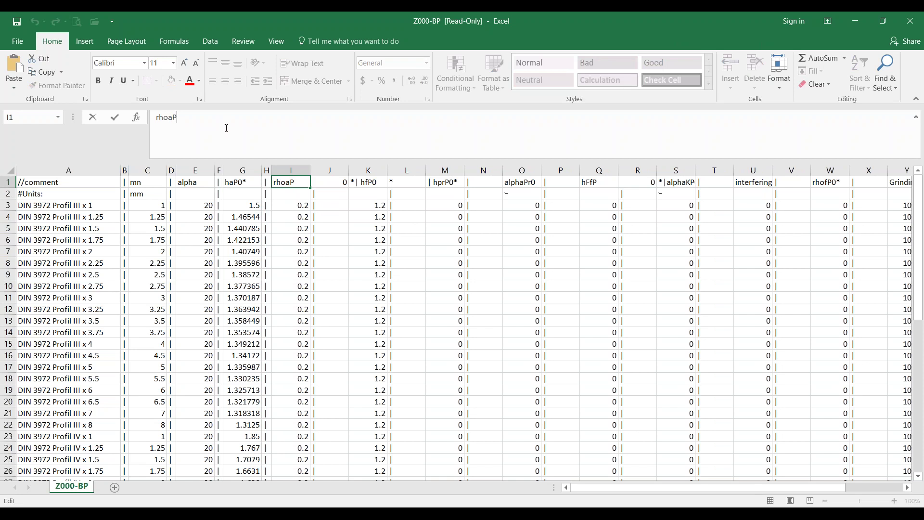
{"action": "type", "text": "O"}
{"action": "left_click", "coordinate": [335, 186]}
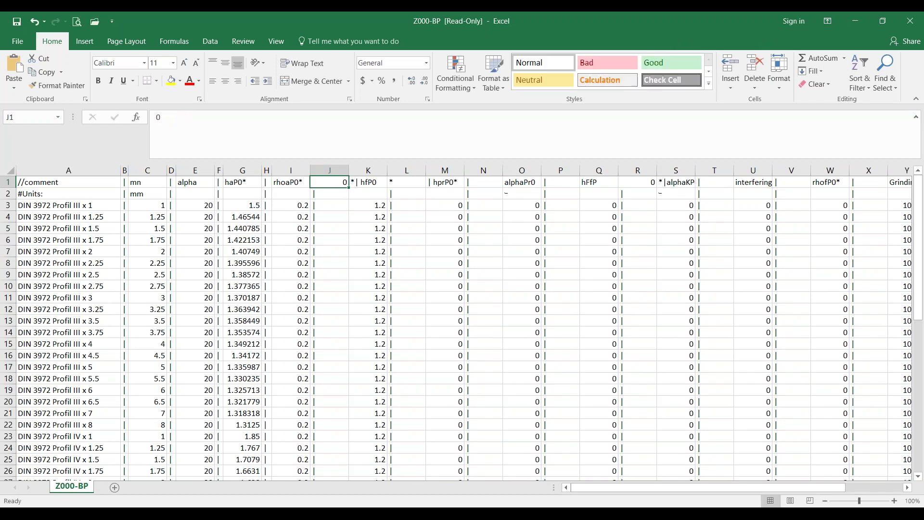
{"action": "key", "text": "BackSpace"}
{"action": "key", "text": "Tab"}
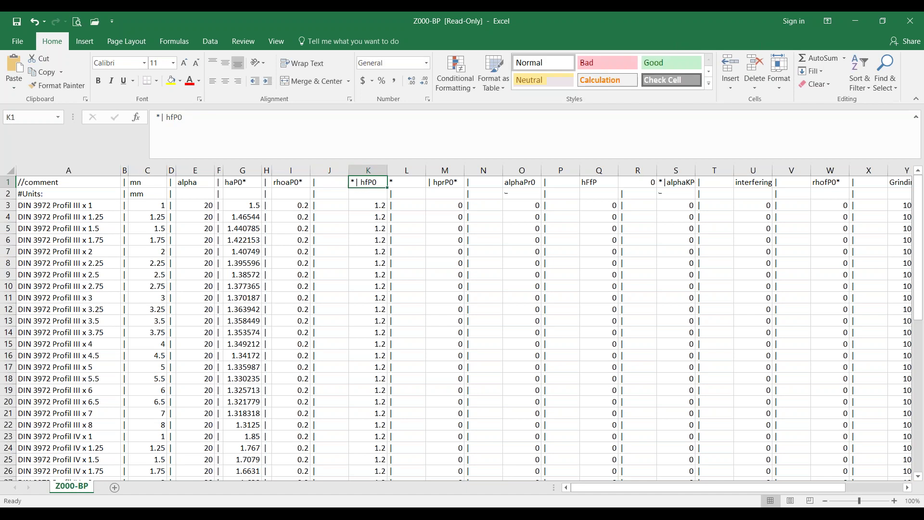
- Clean the K1 header to read hfP0*, removing the stray *| and space
{"action": "left_click_drag", "start_coordinate": [164, 117], "coordinate": [159, 124]}
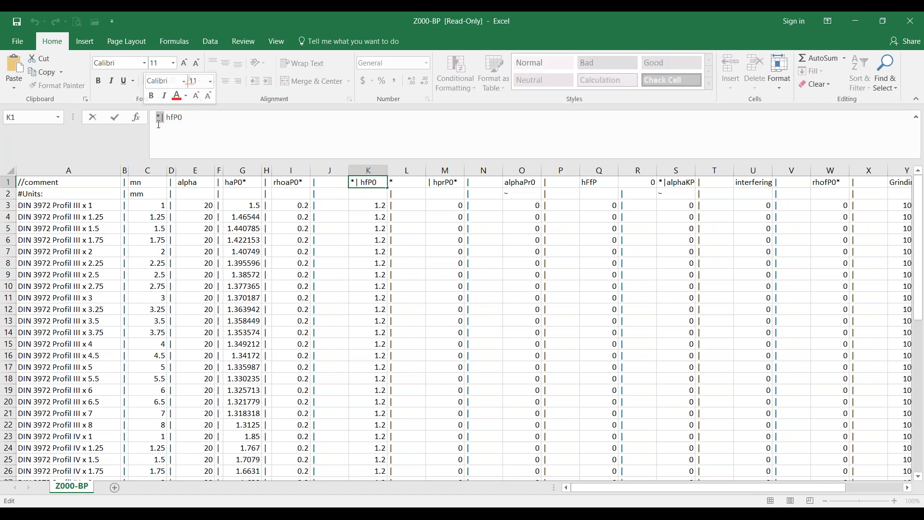
{"action": "key", "text": "BackSpace"}
{"action": "key", "text": "Delete"}
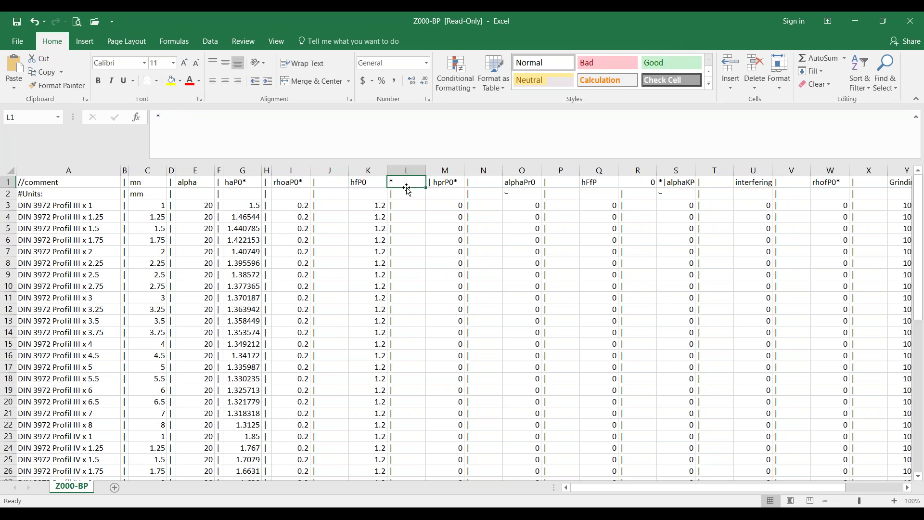
{"action": "left_click", "coordinate": [357, 188]}
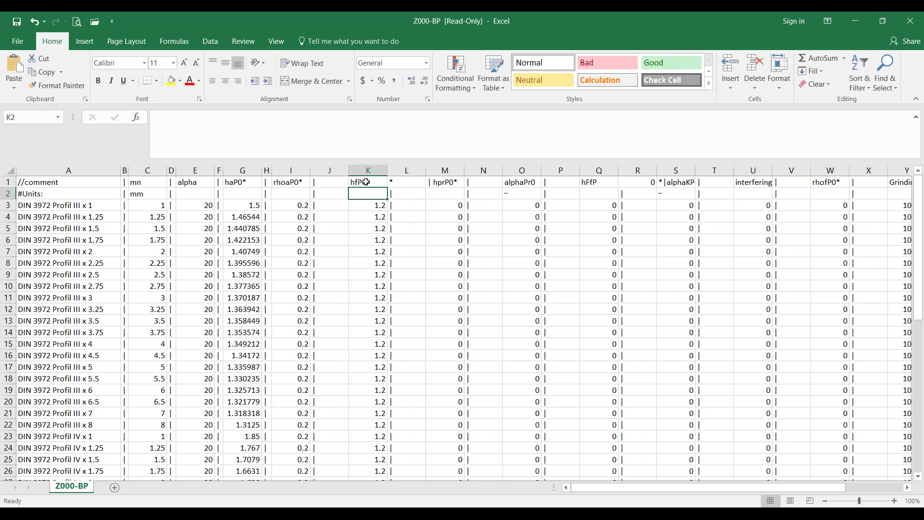
{"action": "left_click", "coordinate": [365, 182]}
{"action": "left_click", "coordinate": [197, 120]}
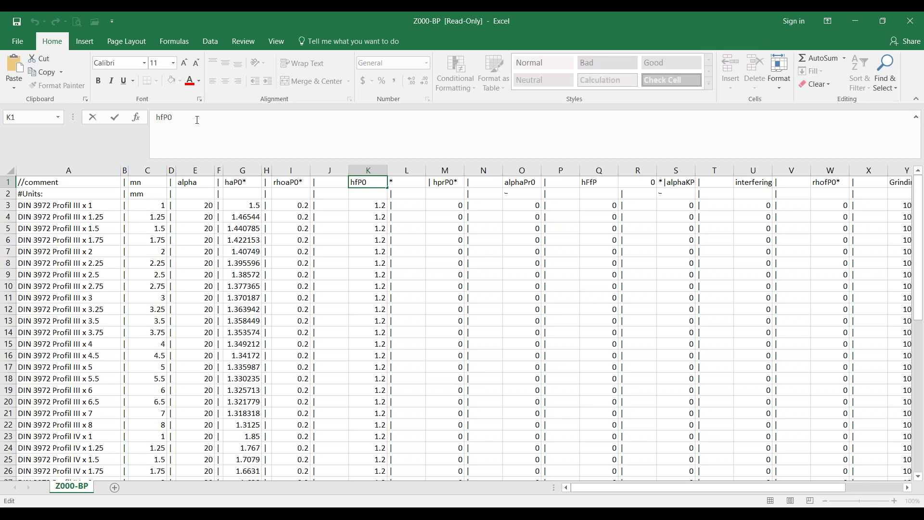
{"action": "type", "text": "*"}
{"action": "key", "text": "Return"}
- Put a bar in L1, strip the leading bar from M1 (hprP0*), then switch to Book1
{"action": "left_click", "coordinate": [406, 182]}
{"action": "type", "text": "|"}
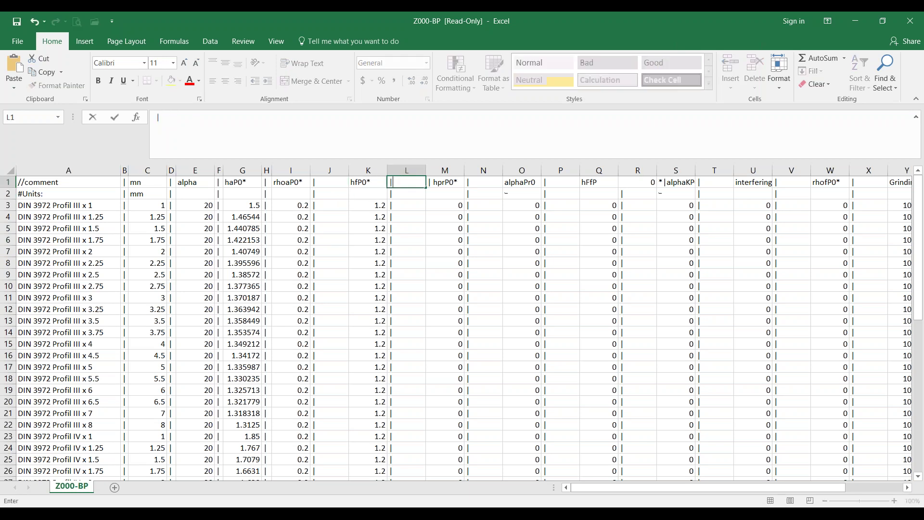
{"action": "left_click", "coordinate": [455, 182]}
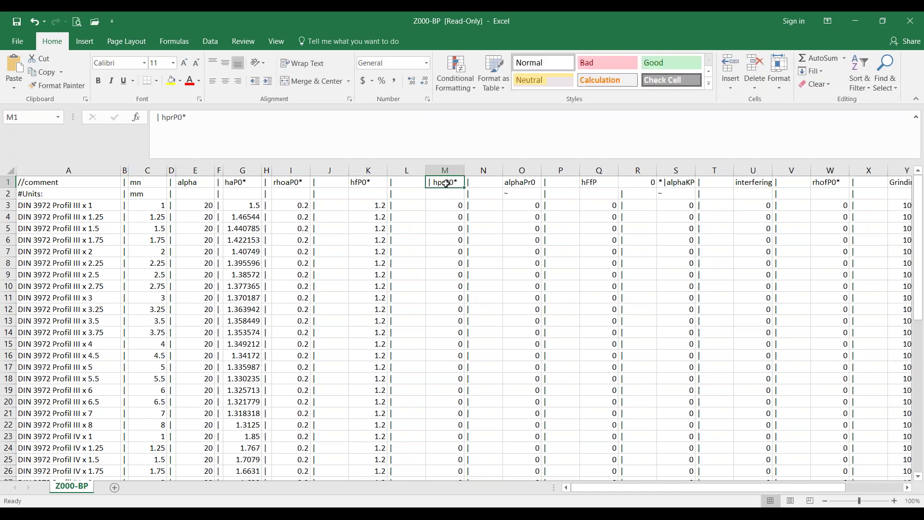
{"action": "left_click", "coordinate": [161, 117]}
{"action": "key", "text": "BackSpace"}
{"action": "key", "text": "BackSpace"}
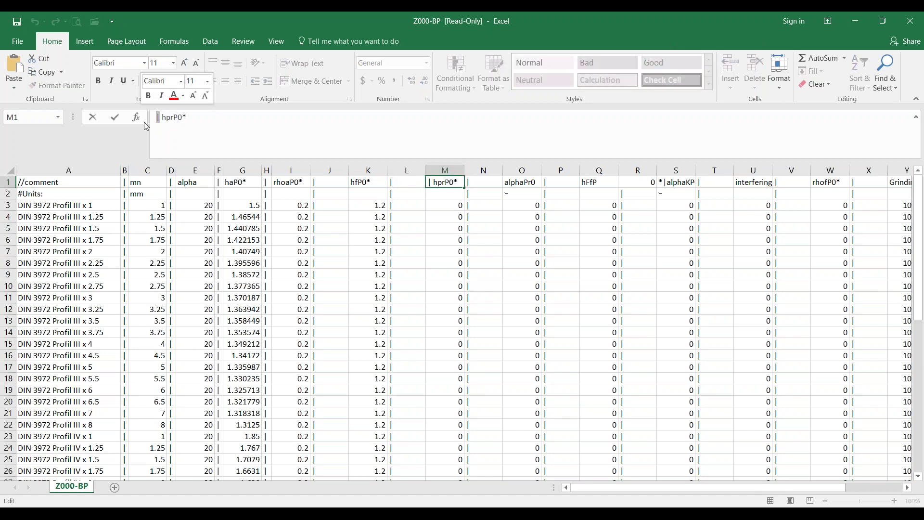
{"action": "left_click", "coordinate": [437, 214]}
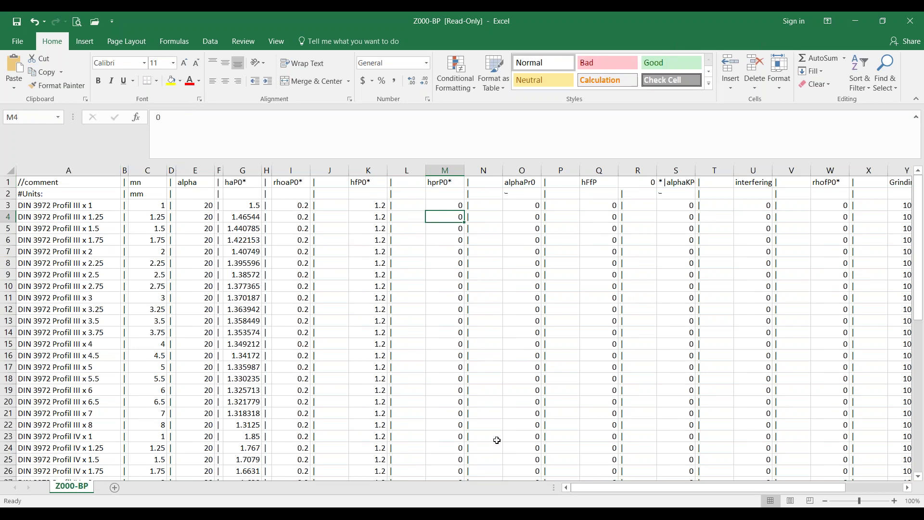
{"action": "mouse_move", "coordinate": [551, 514]}
{"action": "left_click", "coordinate": [505, 485]}
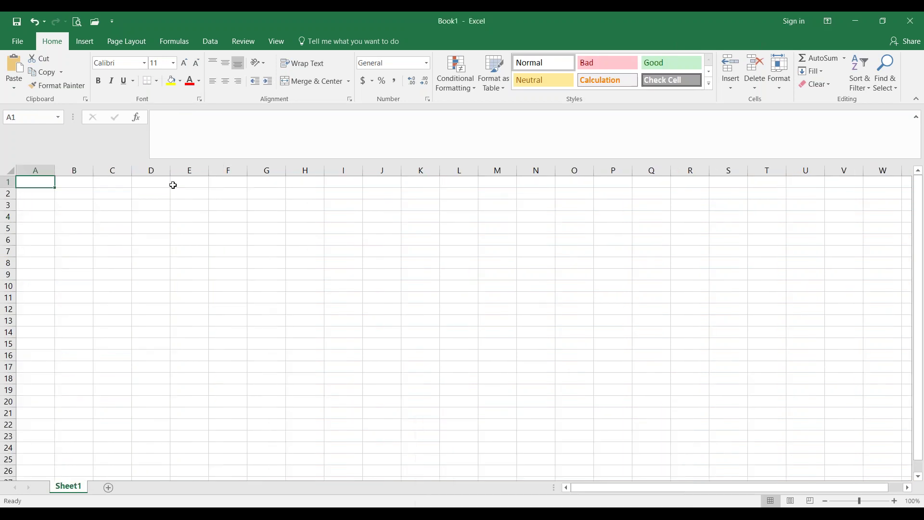
- Open Sample Database.txt from the recent files, then cancel the Text Import Wizard
{"action": "left_click", "coordinate": [95, 22]}
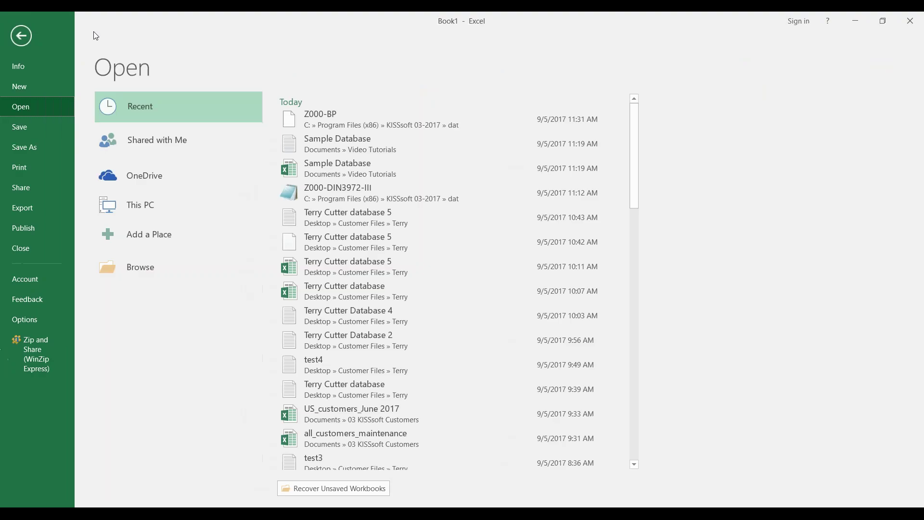
{"action": "left_click", "coordinate": [338, 150]}
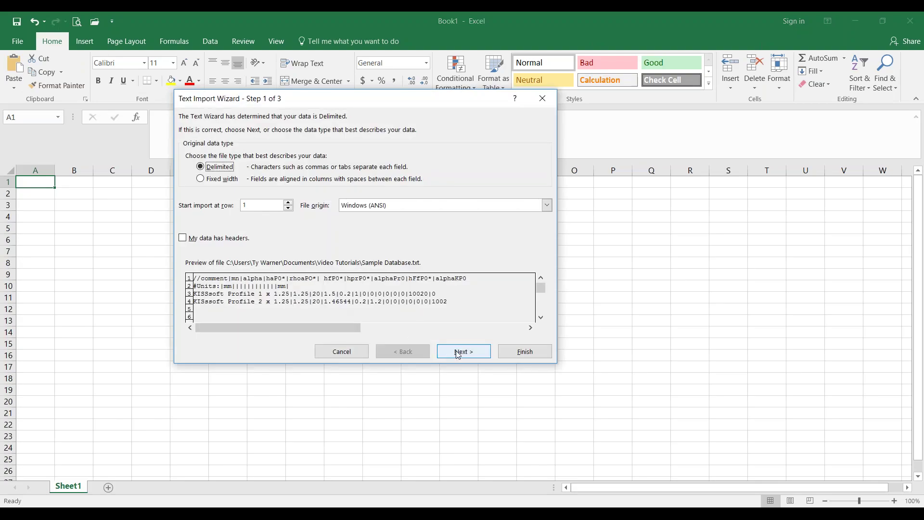
{"action": "left_click", "coordinate": [218, 182]}
{"action": "left_click", "coordinate": [456, 352]}
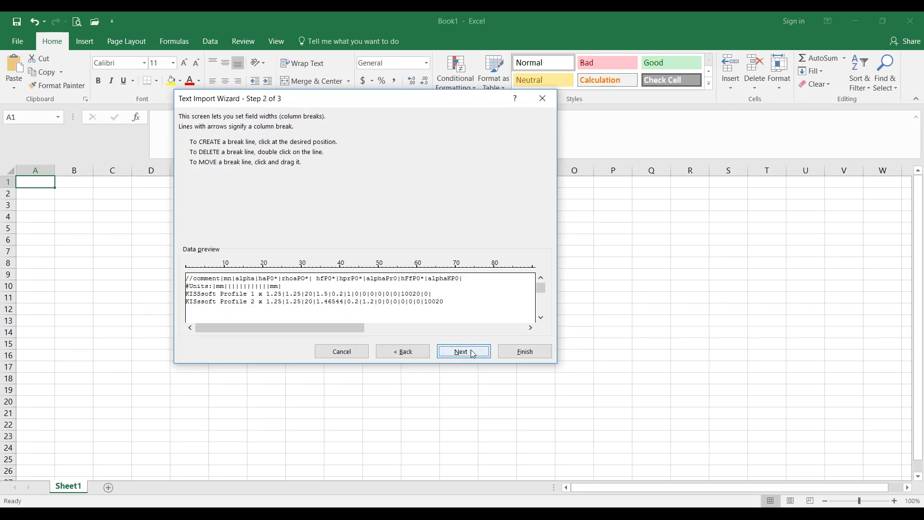
{"action": "left_click", "coordinate": [384, 356]}
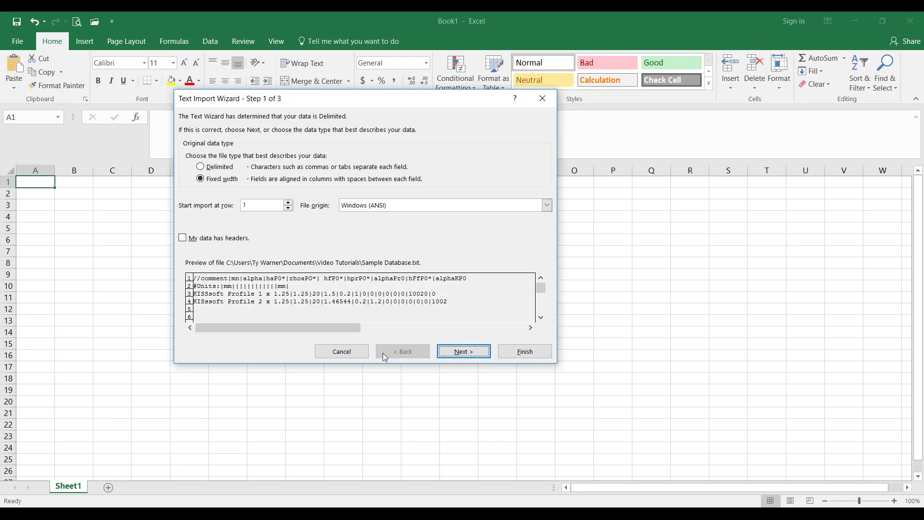
{"action": "left_click", "coordinate": [351, 352]}
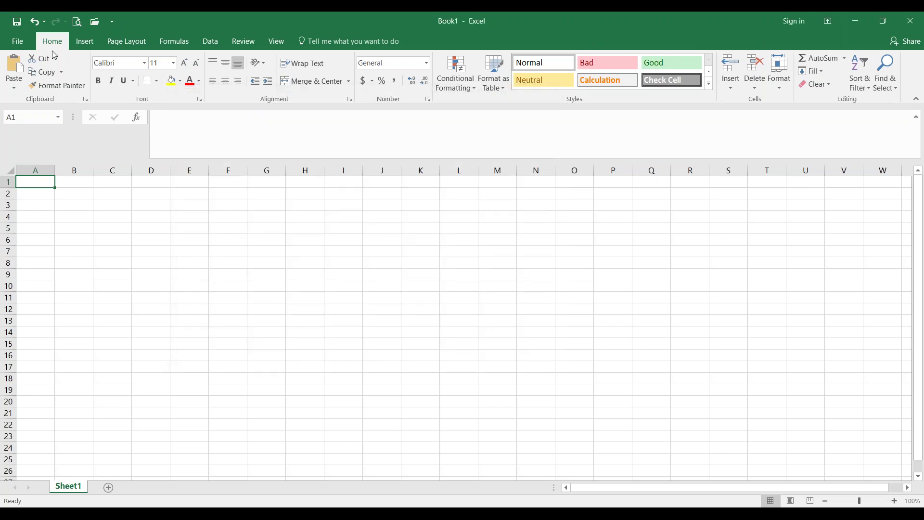
- Open the saved Sample Database workbook from the recent files list
{"action": "left_click", "coordinate": [18, 42]}
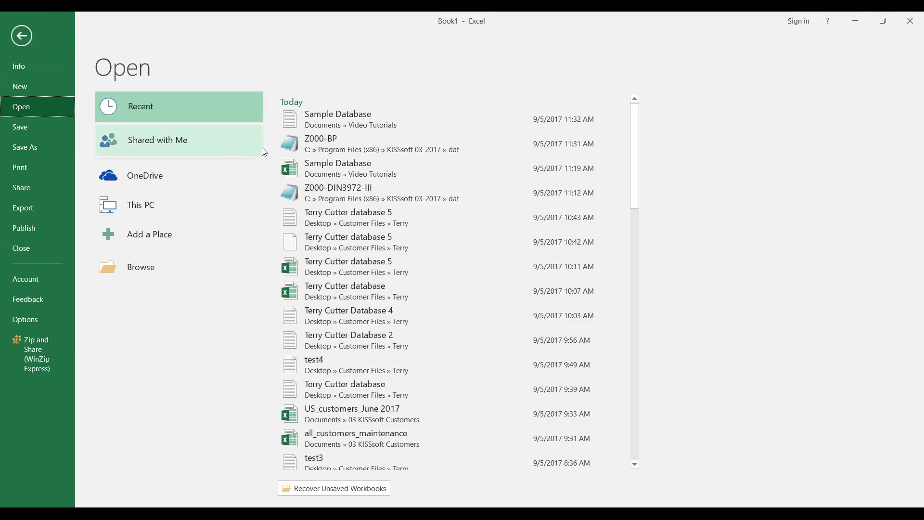
{"action": "left_click", "coordinate": [343, 170]}
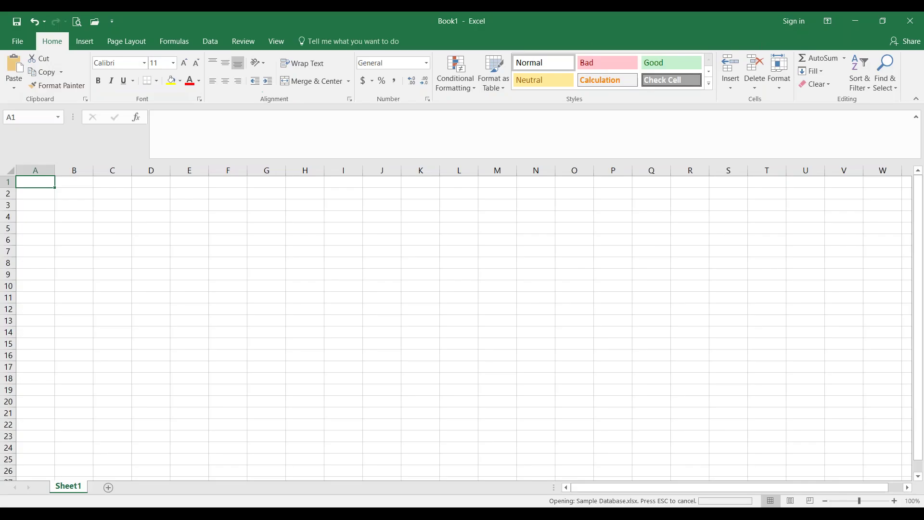
{"action": "left_click", "coordinate": [212, 288]}
{"action": "left_click", "coordinate": [257, 295]}
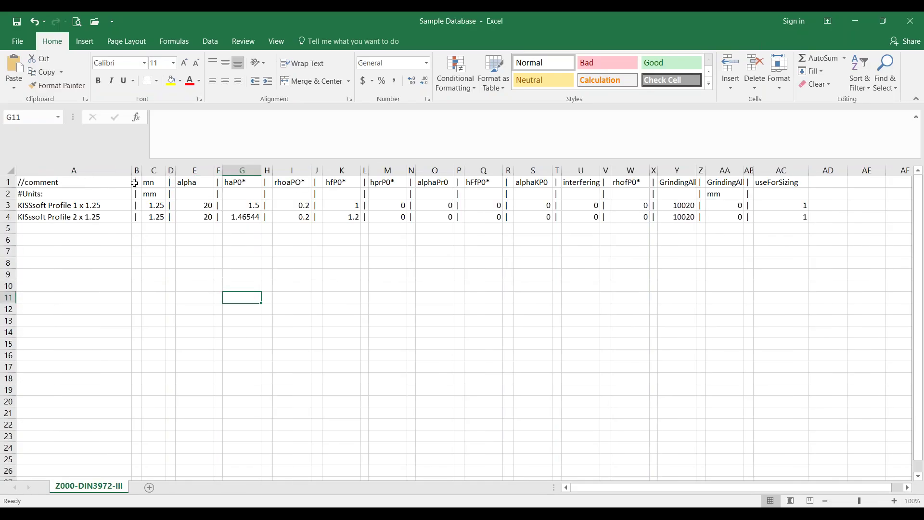
{"action": "left_click_drag", "start_coordinate": [135, 182], "coordinate": [170, 206]}
{"action": "left_click_drag", "start_coordinate": [226, 183], "coordinate": [218, 218]}
{"action": "left_click", "coordinate": [581, 286]}
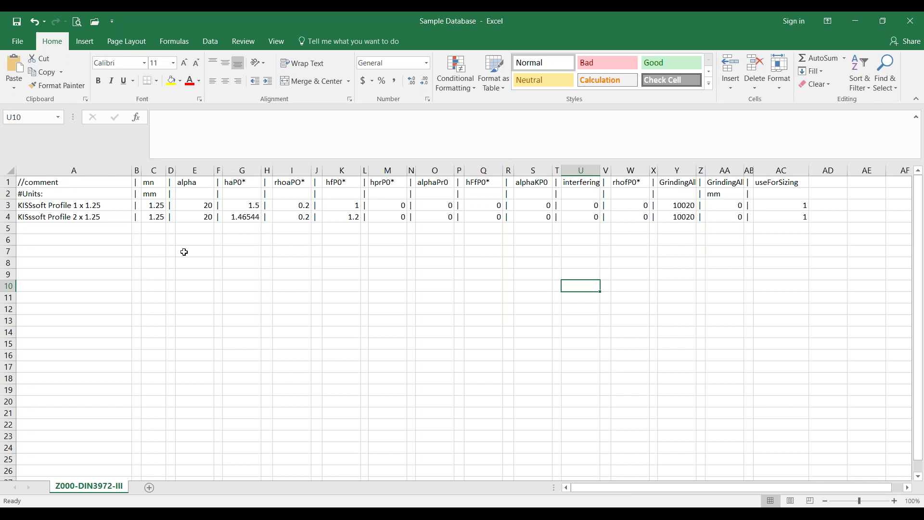
{"action": "left_click", "coordinate": [83, 230]}
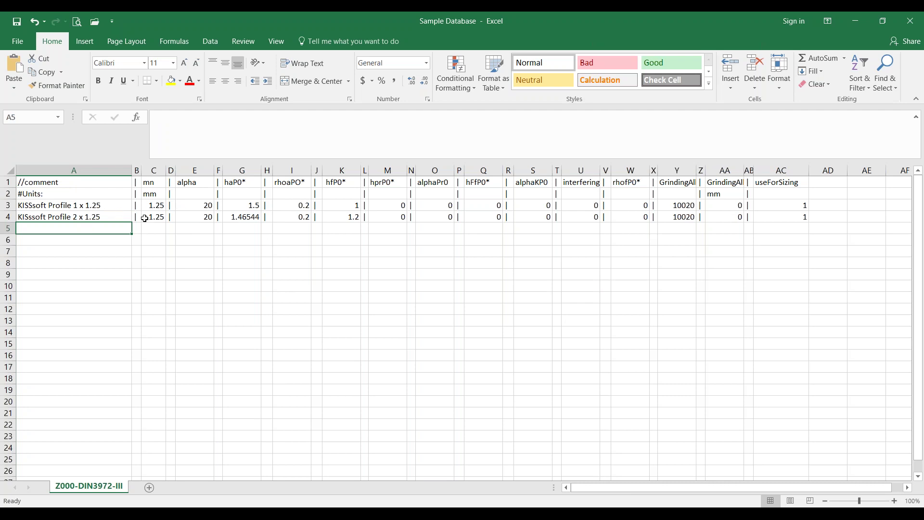
{"action": "left_click_drag", "start_coordinate": [137, 218], "coordinate": [790, 217]}
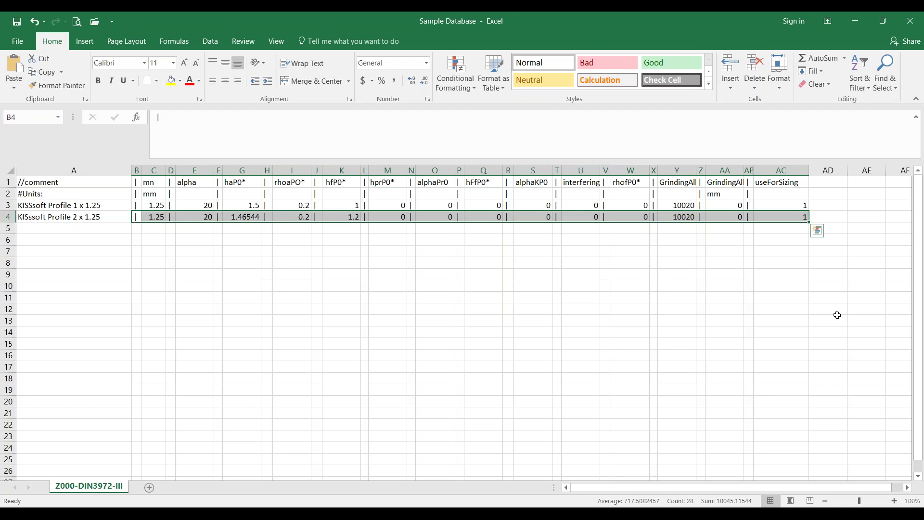
{"action": "right_click", "coordinate": [778, 216]}
{"action": "left_click", "coordinate": [794, 240]}
{"action": "left_click_drag", "start_coordinate": [136, 228], "coordinate": [136, 274]}
{"action": "right_click", "coordinate": [136, 275]}
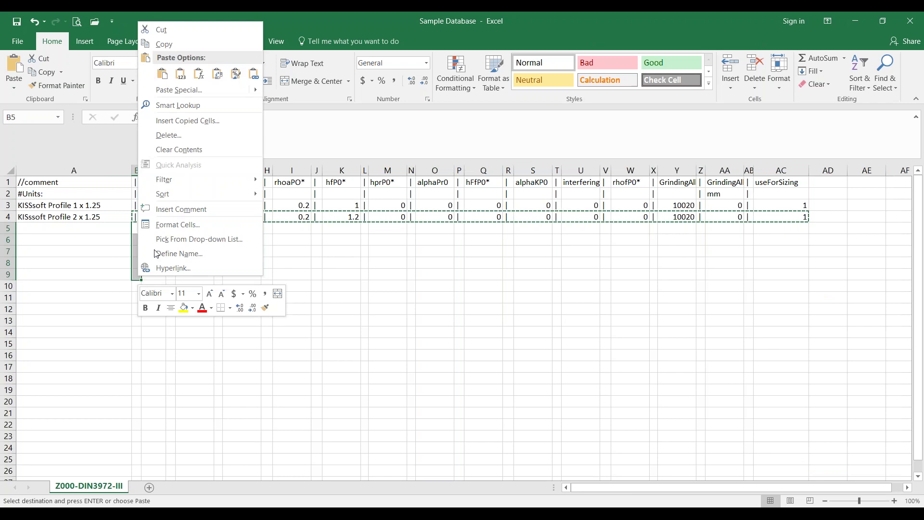
{"action": "left_click", "coordinate": [162, 77]}
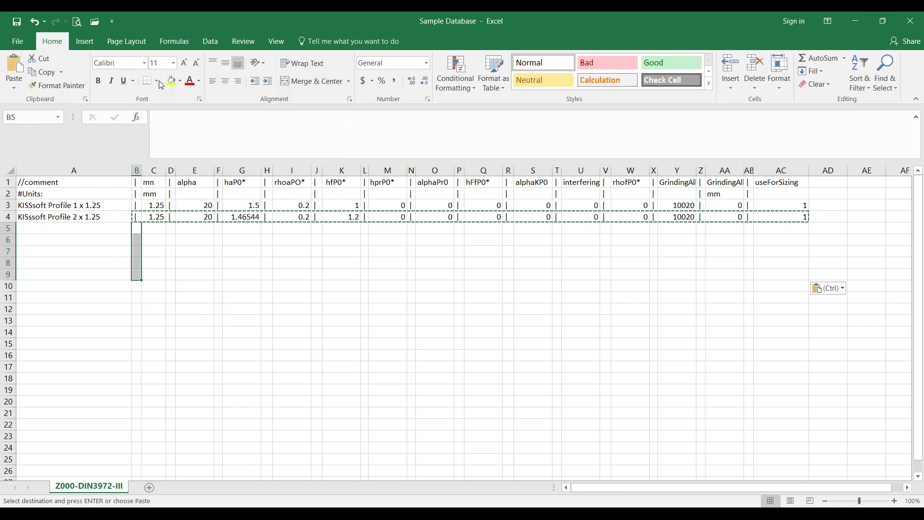
{"action": "left_click", "coordinate": [194, 274]}
{"action": "left_click", "coordinate": [99, 239]}
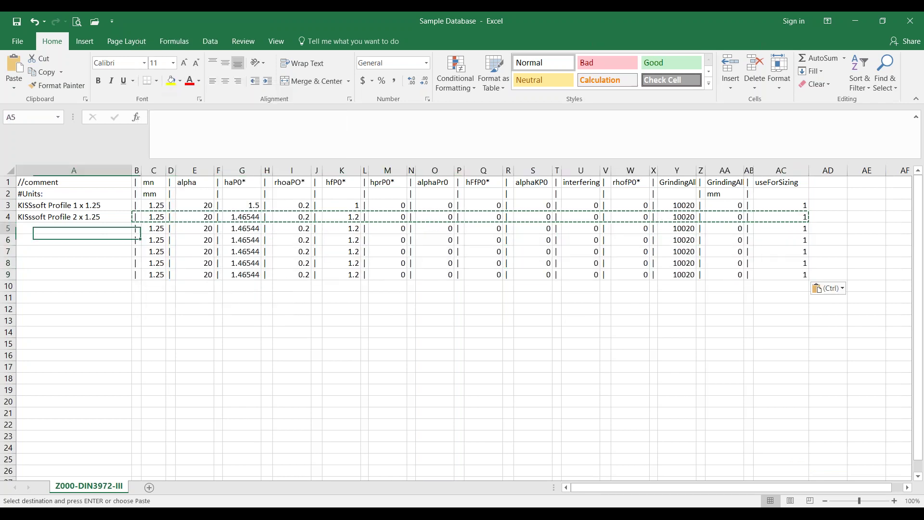
{"action": "left_click", "coordinate": [150, 229]}
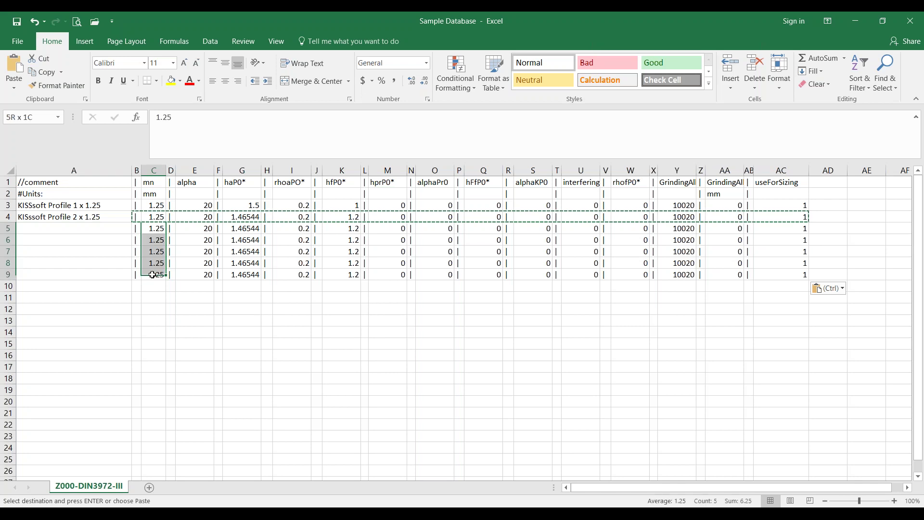
{"action": "left_click_drag", "start_coordinate": [152, 274], "coordinate": [153, 276]}
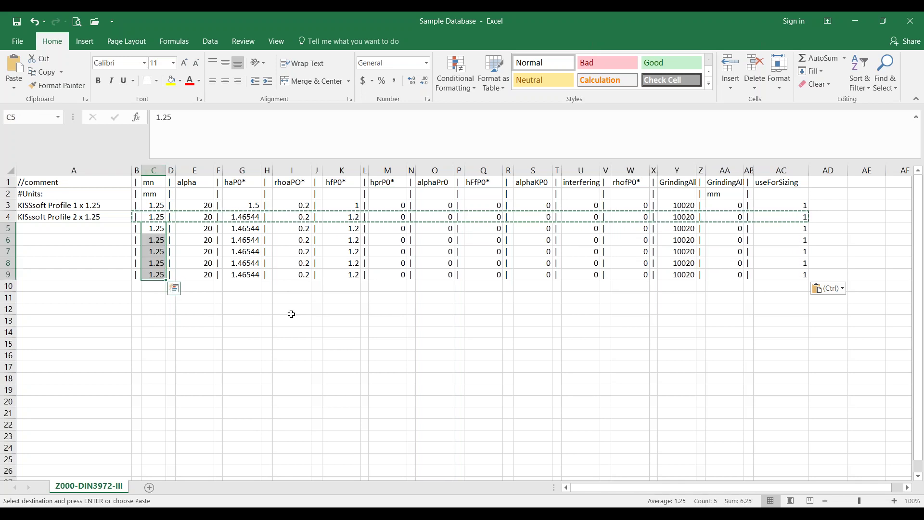
{"action": "left_click_drag", "start_coordinate": [8, 228], "coordinate": [8, 275]}
{"action": "right_click", "coordinate": [45, 248]}
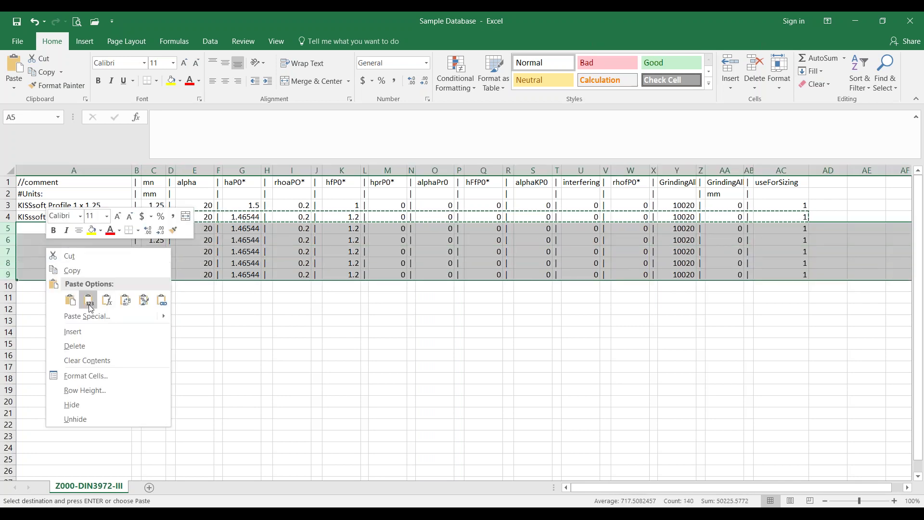
{"action": "mouse_move", "coordinate": [88, 317]}
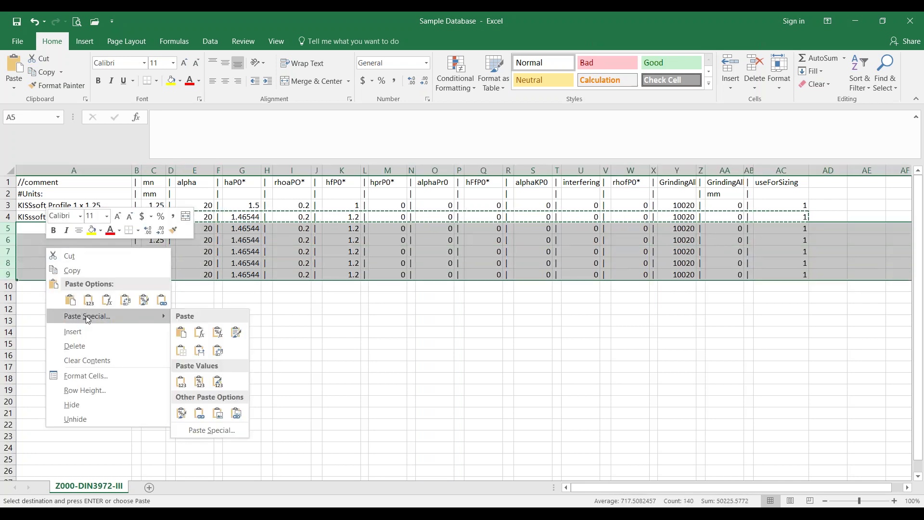
{"action": "left_click", "coordinate": [77, 346]}
{"action": "left_click", "coordinate": [229, 334]}
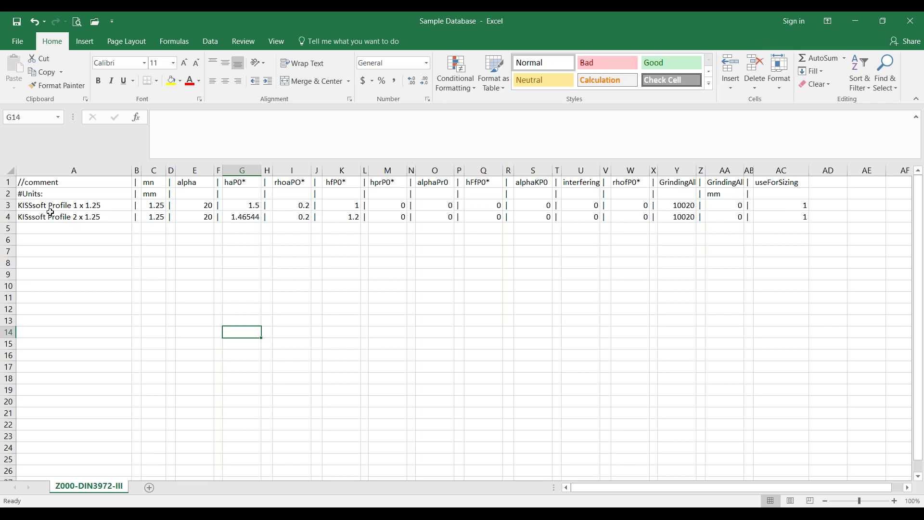
- Save the workbook as Unicode Text (*.txt) Sample Database.txt, then return to the Z000-DIN3972-III sheet
{"action": "left_click", "coordinate": [19, 41]}
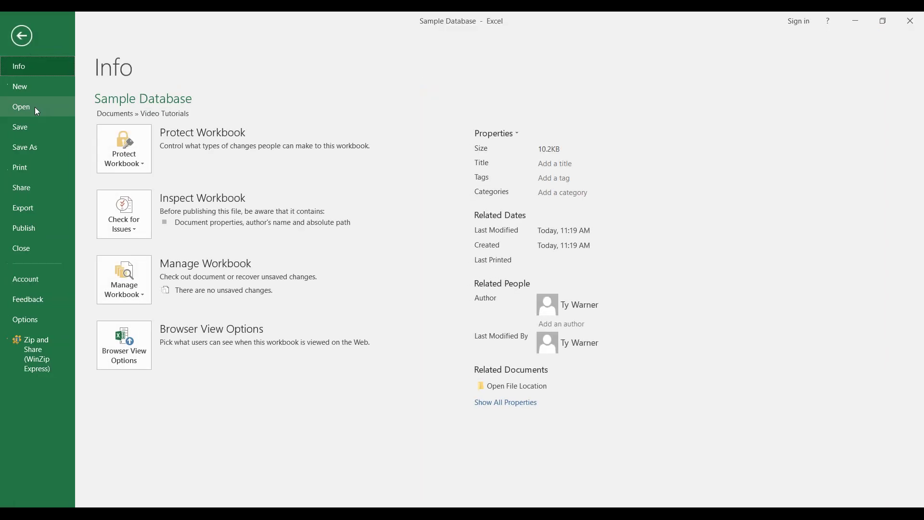
{"action": "left_click", "coordinate": [31, 145]}
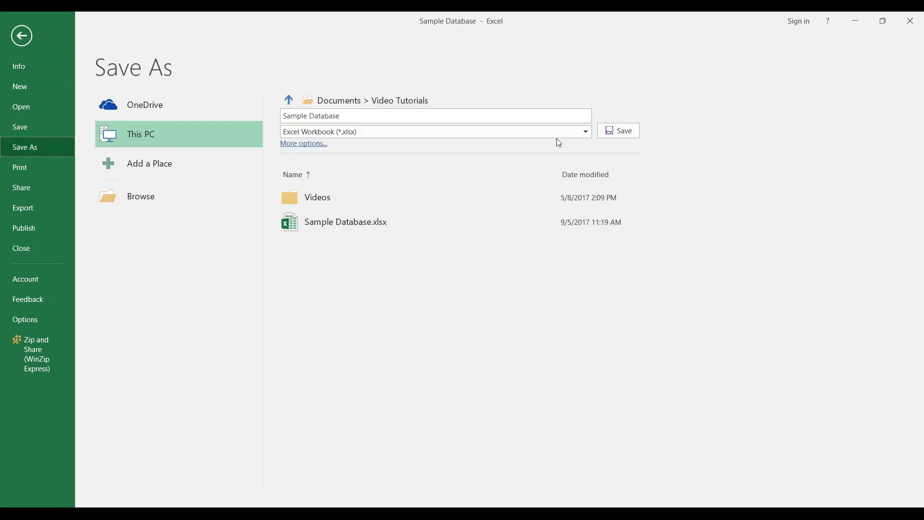
{"action": "left_click", "coordinate": [581, 131]}
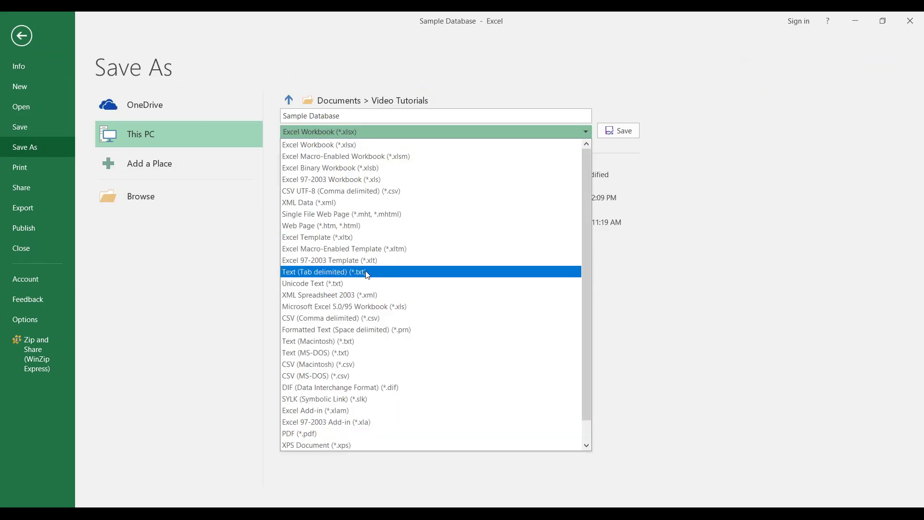
{"action": "left_click", "coordinate": [326, 284]}
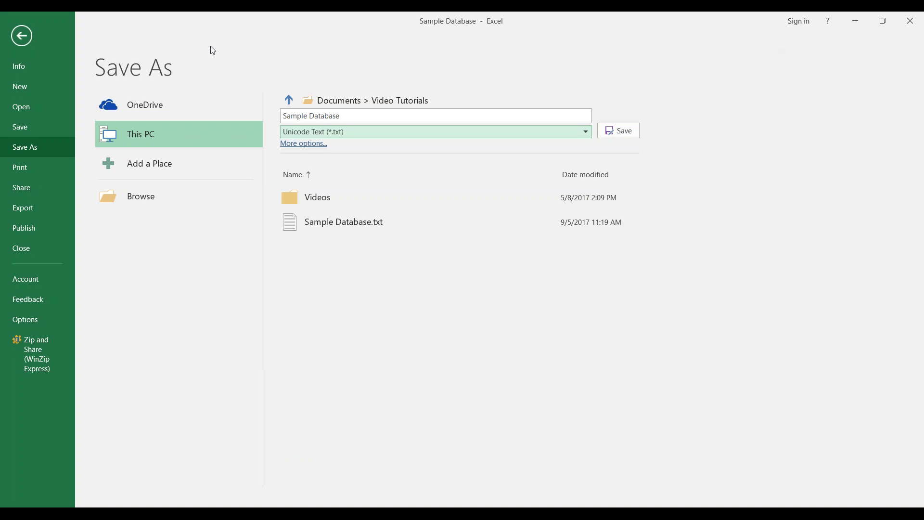
{"action": "left_click", "coordinate": [22, 36]}
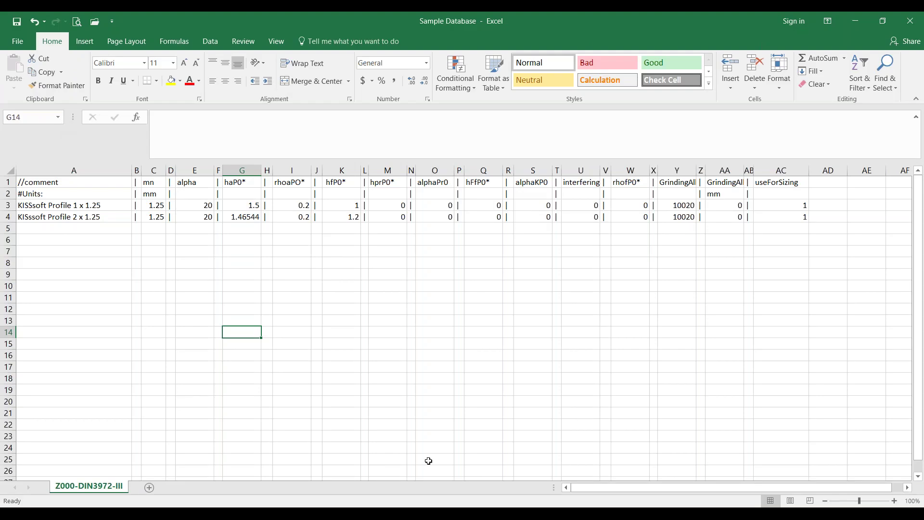
- Open Sample Database.txt in Notepad from File Explorer
{"action": "key", "text": "alt+Tab"}
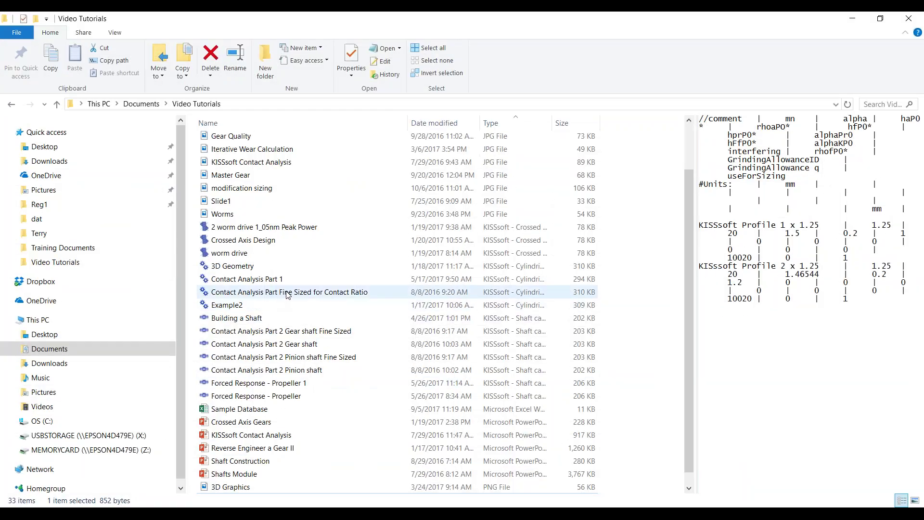
{"action": "scroll", "coordinate": [286, 294], "scroll_direction": "up", "scroll_amount": 1}
{"action": "scroll", "coordinate": [286, 294], "scroll_direction": "down", "scroll_amount": 1}
{"action": "scroll", "coordinate": [286, 295], "scroll_direction": "up", "scroll_amount": 2}
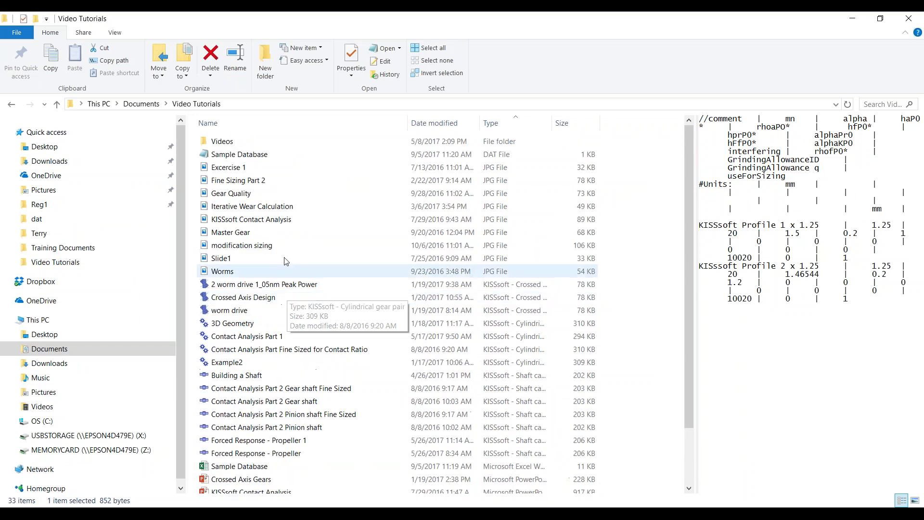
{"action": "scroll", "coordinate": [286, 261], "scroll_direction": "down", "scroll_amount": 3}
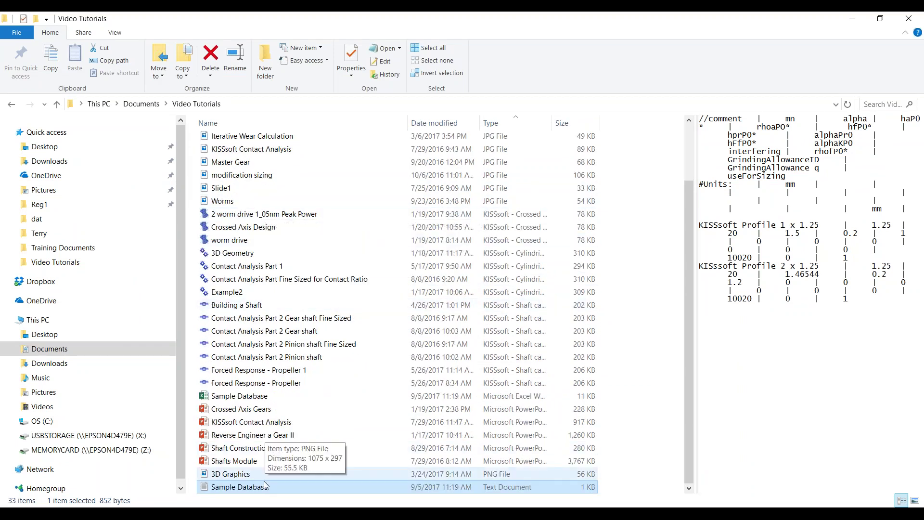
{"action": "double_click", "coordinate": [263, 484]}
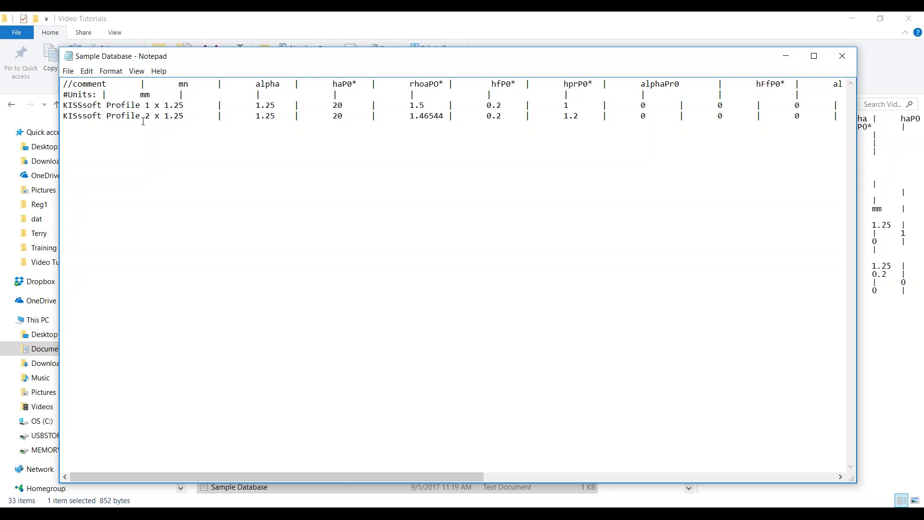
- Tab the mm unit under the mn column and delete extra spaces after alphaPr0 and alphaKP0
{"action": "key", "text": "Tab"}
{"action": "left_click_drag", "start_coordinate": [484, 477], "coordinate": [683, 475]}
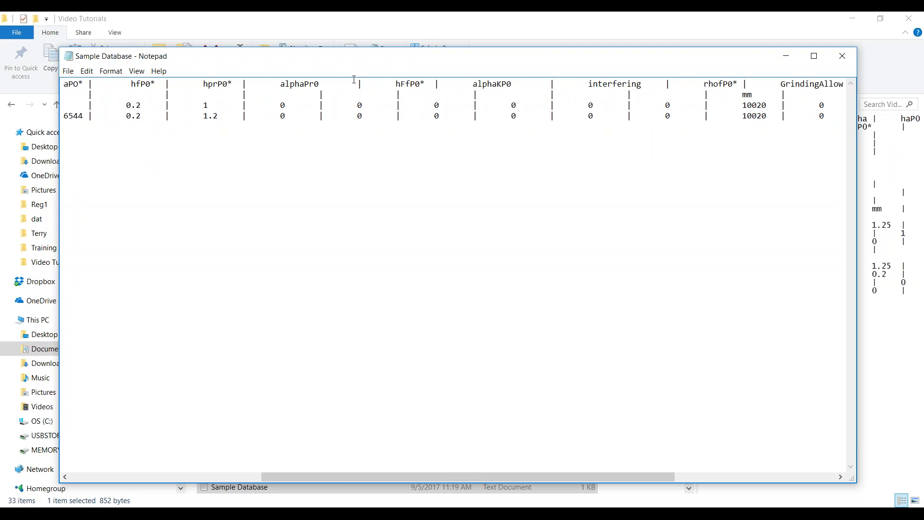
{"action": "key", "text": "BackSpace"}
{"action": "key", "text": "BackSpace"}
{"action": "key", "text": "BackSpace"}
{"action": "key", "text": "BackSpace"}
{"action": "key", "text": "BackSpace"}
{"action": "key", "text": "BackSpace"}
{"action": "key", "text": "BackSpace"}
{"action": "key", "text": "BackSpace"}
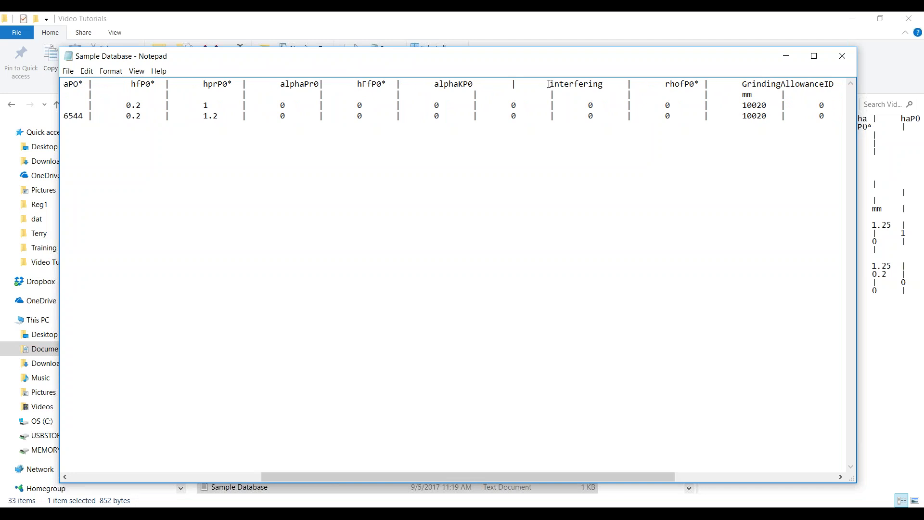
{"action": "key", "text": "BackSpace"}
{"action": "key", "text": "BackSpace"}
{"action": "key", "text": "BackSpace"}
{"action": "key", "text": "BackSpace"}
{"action": "key", "text": "BackSpace"}
{"action": "key", "text": "BackSpace"}
{"action": "key", "text": "BackSpace"}
{"action": "key", "text": "BackSpace"}
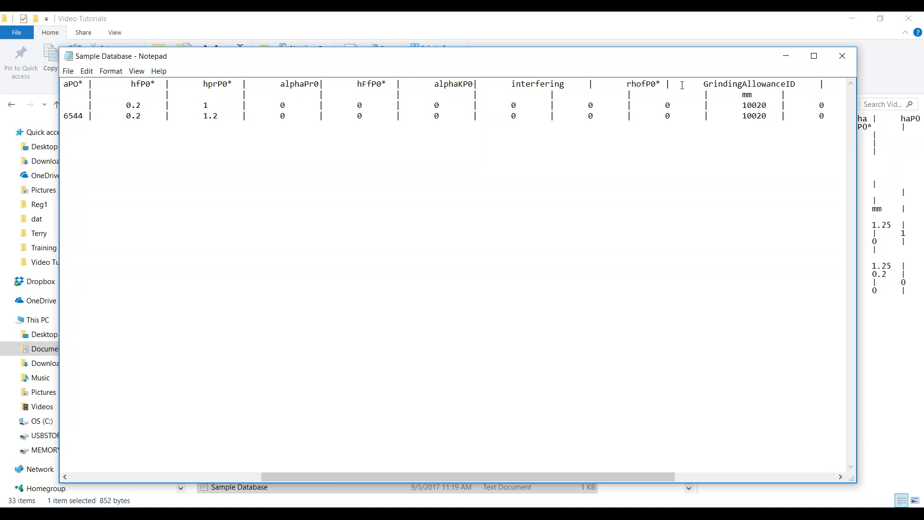
{"action": "left_click_drag", "start_coordinate": [477, 475], "coordinate": [333, 476]}
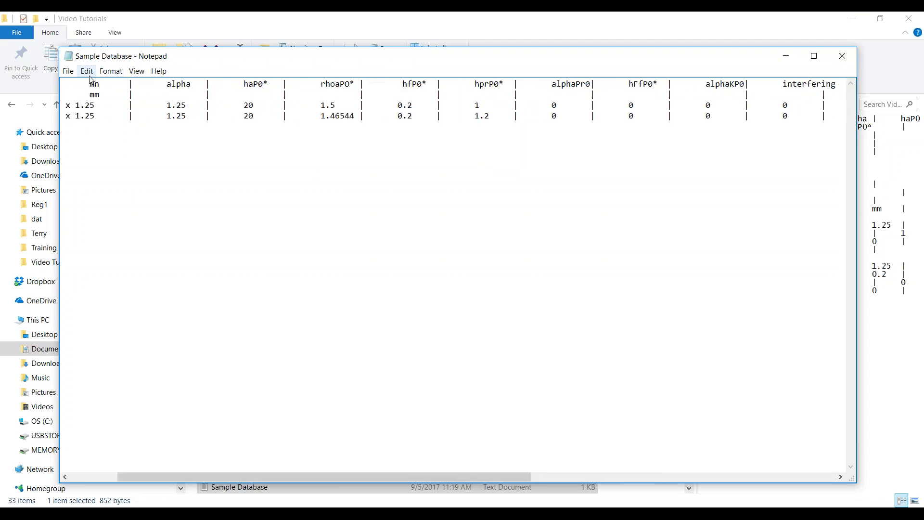
- Save the Notepad text as Sample Database.dat using the All Files type
{"action": "left_click", "coordinate": [67, 71]}
{"action": "left_click", "coordinate": [87, 119]}
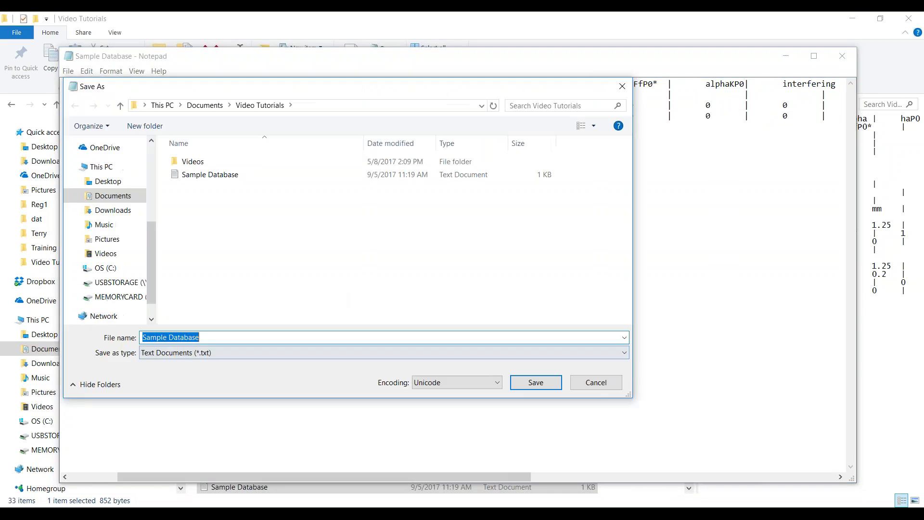
{"action": "left_click", "coordinate": [179, 353]}
{"action": "left_click", "coordinate": [169, 371]}
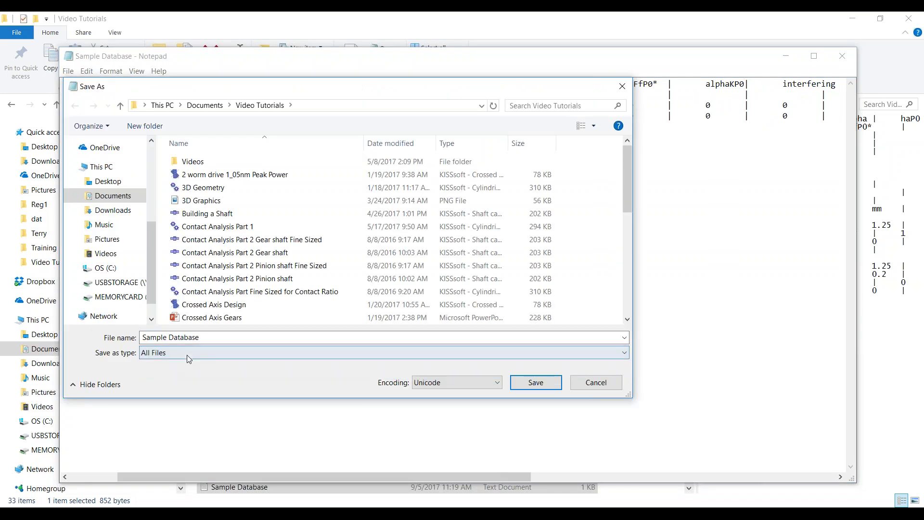
{"action": "left_click", "coordinate": [222, 338]}
{"action": "type", "text": "."}
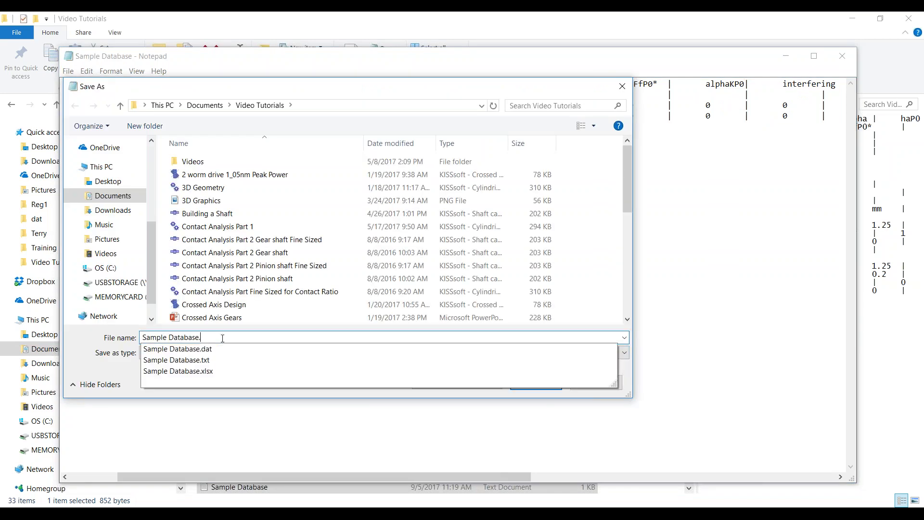
{"action": "type", "text": "dat"}
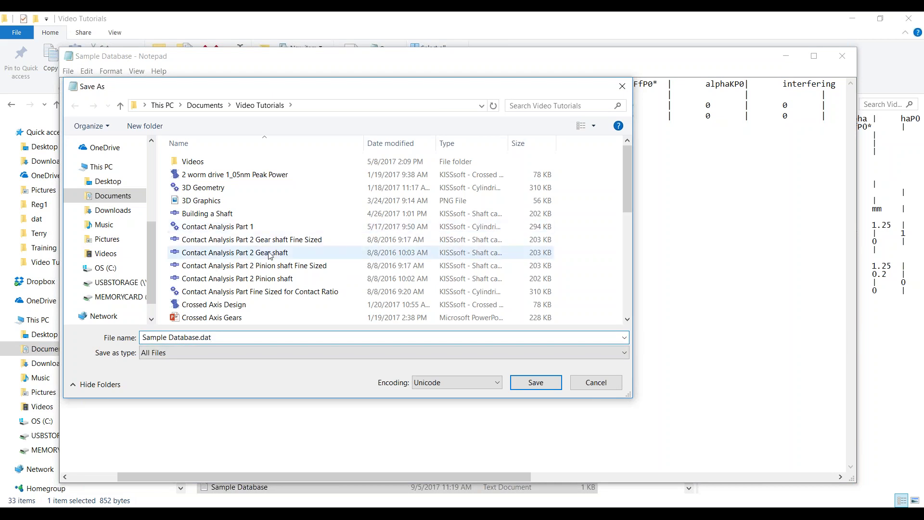
{"action": "left_click", "coordinate": [596, 383]}
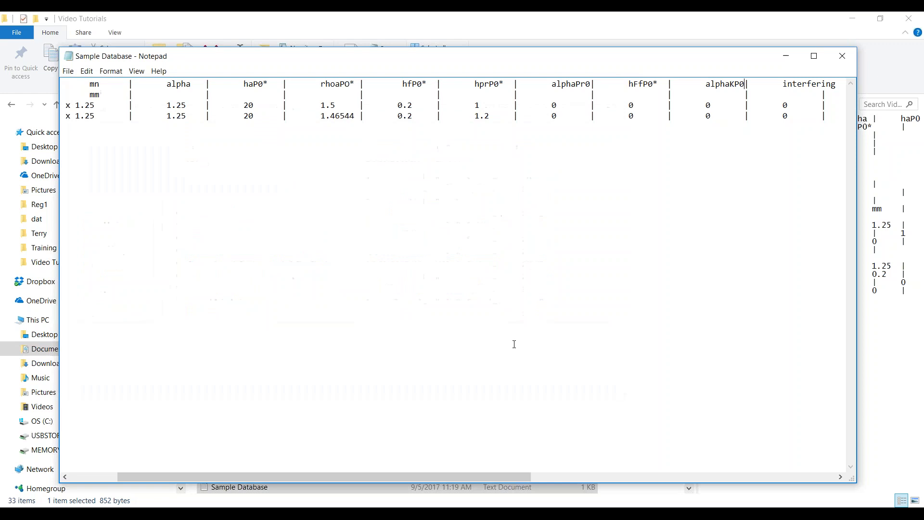
- Close Notepad, reopen Sample Database.dat to check its columns, then close it and minimize Explorer
{"action": "left_click", "coordinate": [839, 57]}
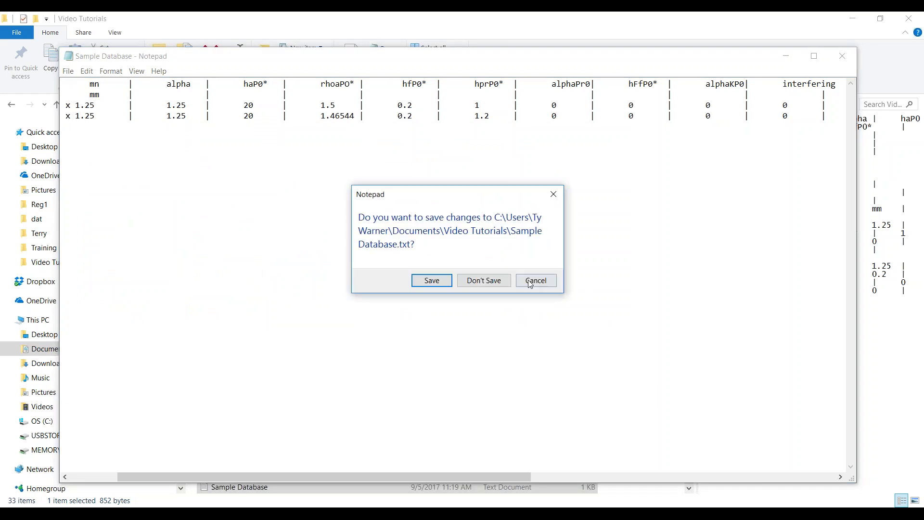
{"action": "left_click", "coordinate": [488, 282]}
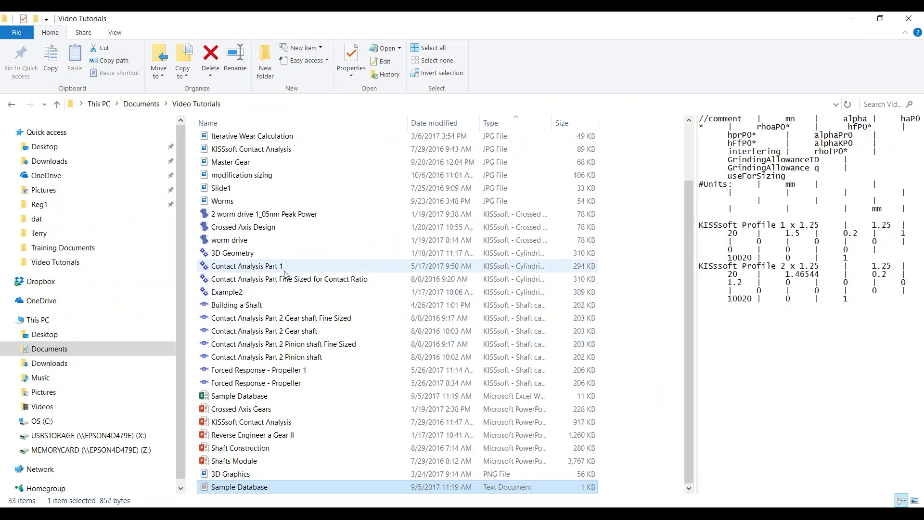
{"action": "scroll", "coordinate": [259, 456], "scroll_direction": "up", "scroll_amount": 2}
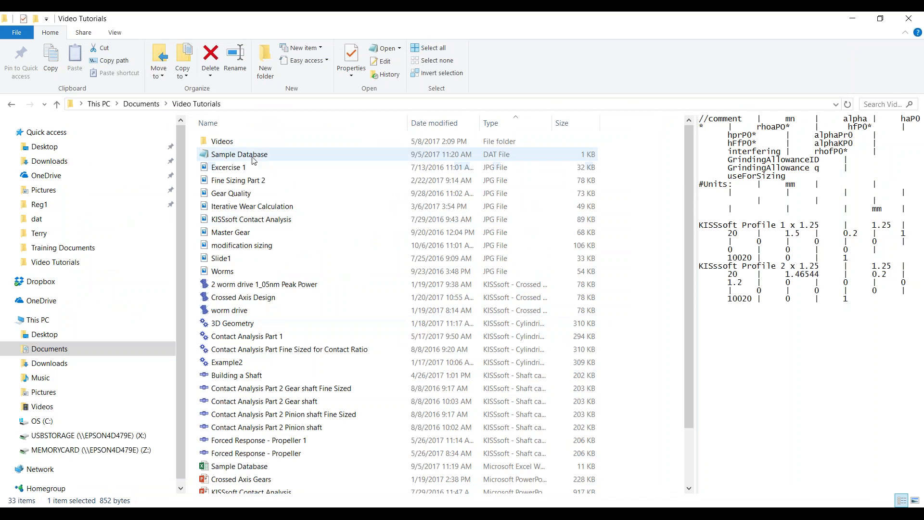
{"action": "double_click", "coordinate": [254, 158]}
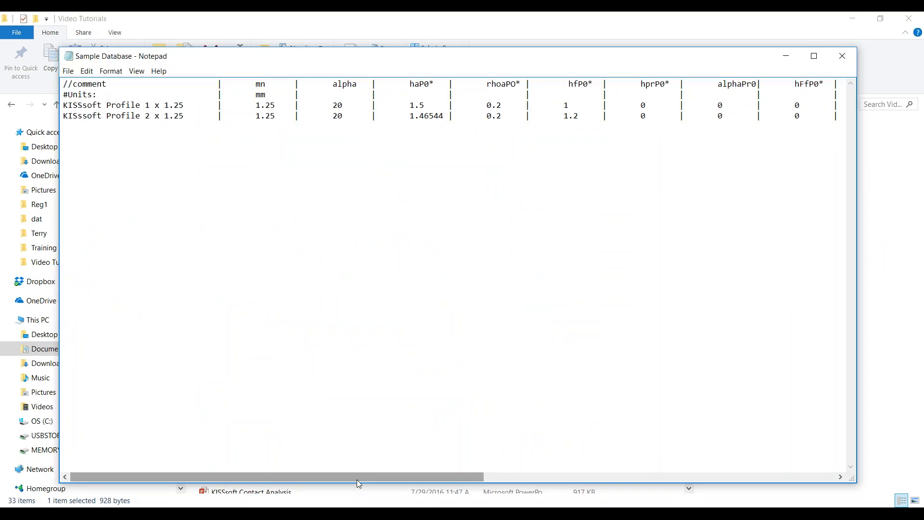
{"action": "left_click_drag", "start_coordinate": [357, 479], "coordinate": [289, 451]}
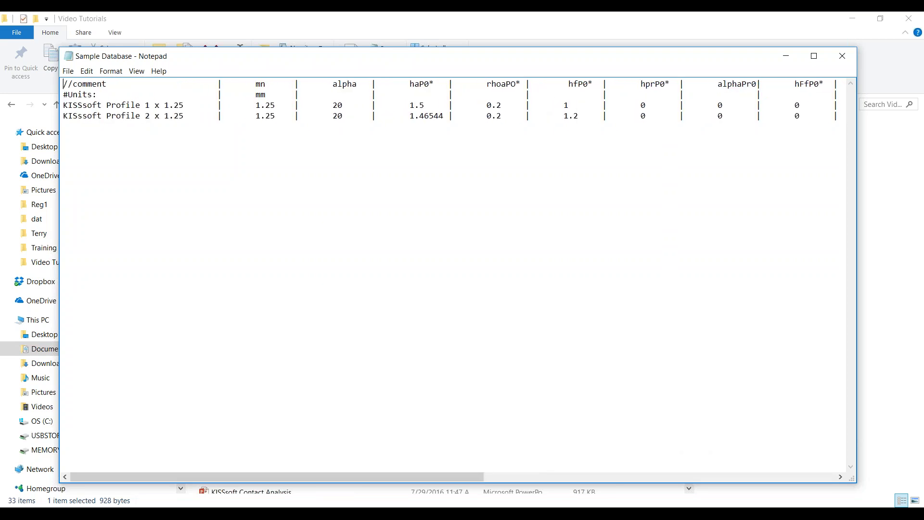
{"action": "left_click", "coordinate": [843, 56]}
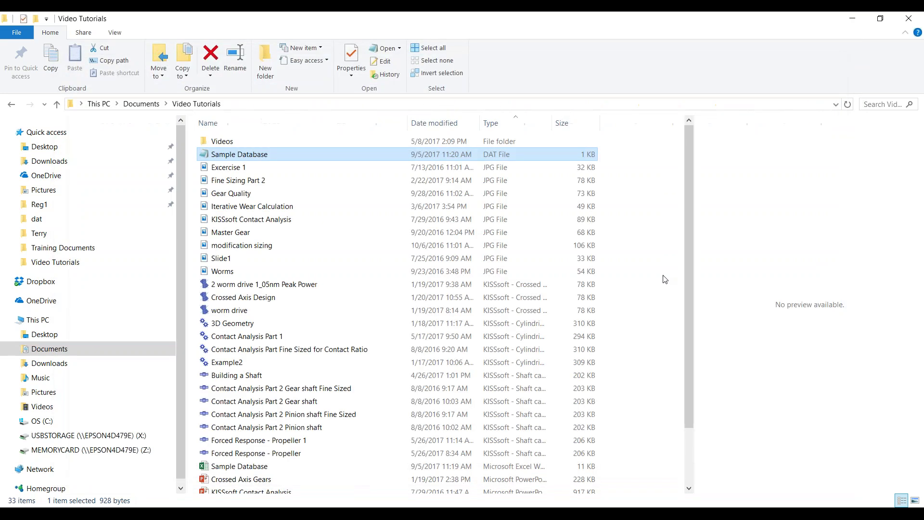
{"action": "left_click", "coordinate": [852, 19]}
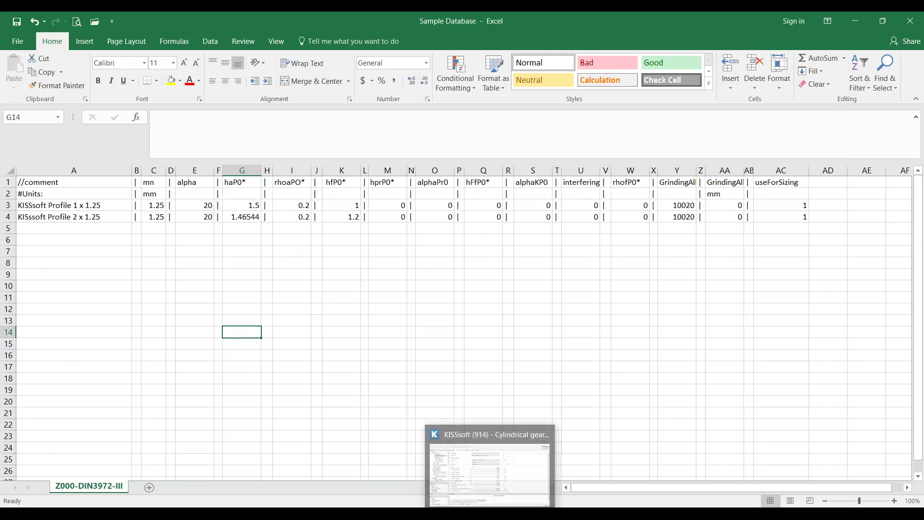
- Minimize the Excel workbooks and open KISSsoft's Data base tool with write access
{"action": "left_click", "coordinate": [852, 21]}
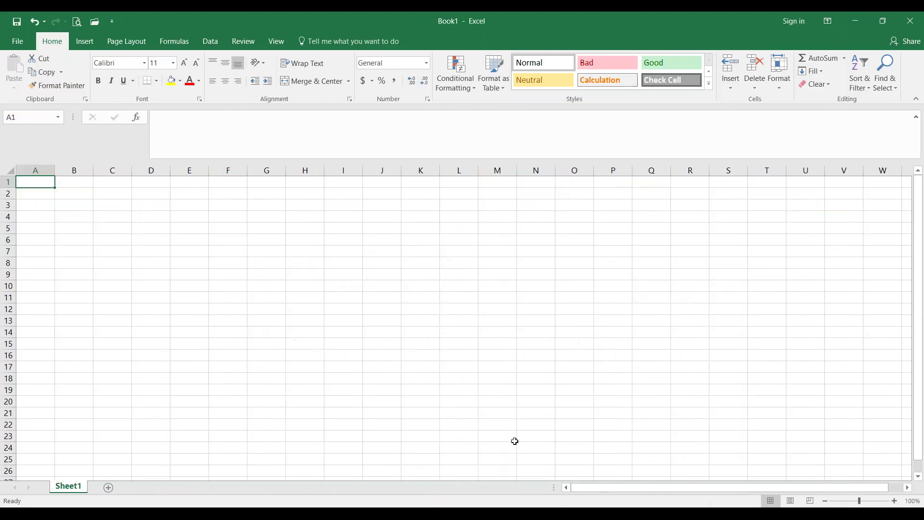
{"action": "left_click", "coordinate": [856, 21]}
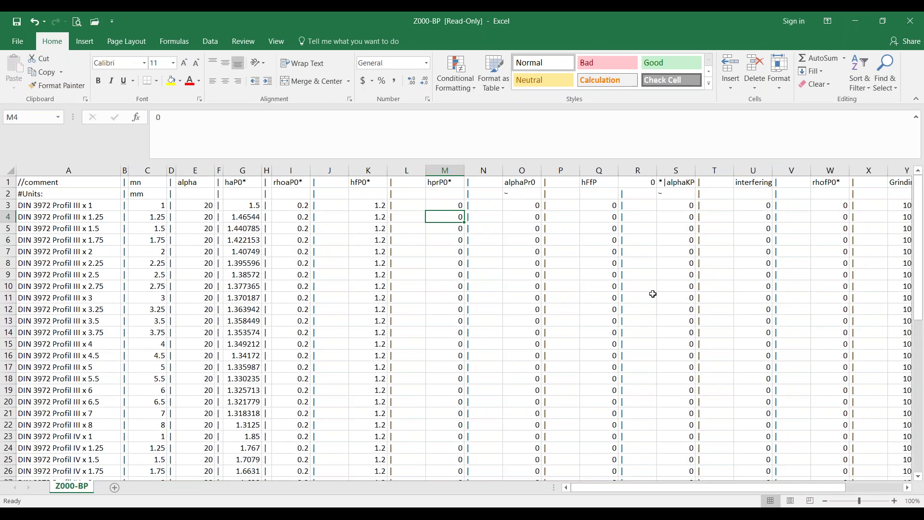
{"action": "left_click", "coordinate": [862, 20]}
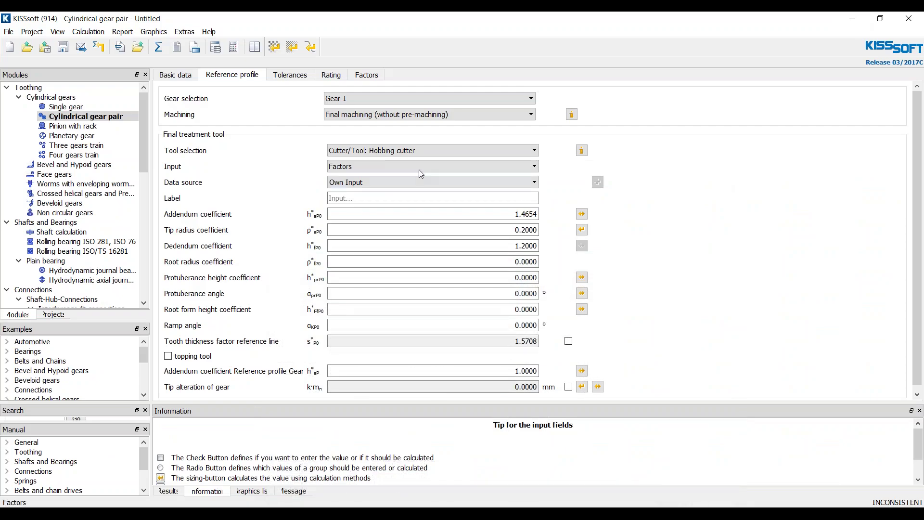
{"action": "left_click", "coordinate": [215, 47]}
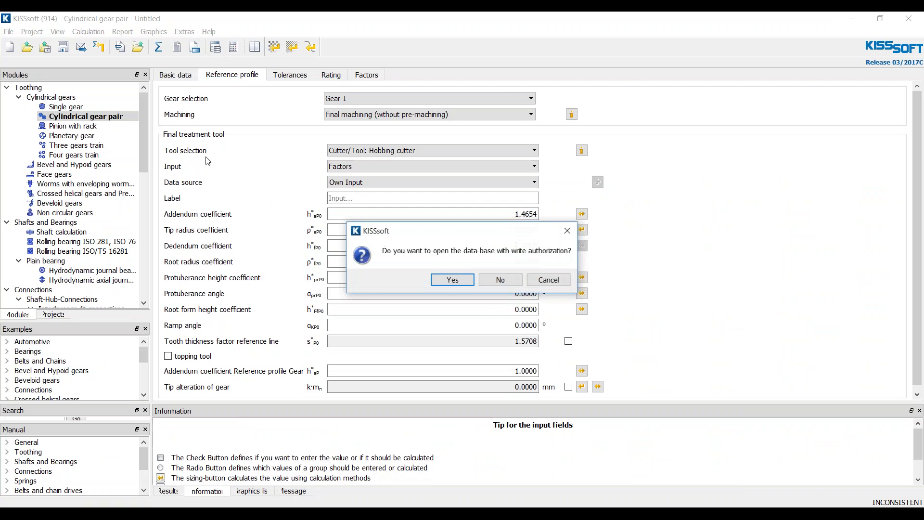
{"action": "left_click", "coordinate": [464, 283]}
- Open the Selection of hobbing cutters table's records and select the Own Input entry
{"action": "scroll", "coordinate": [404, 283], "scroll_direction": "down", "scroll_amount": 10}
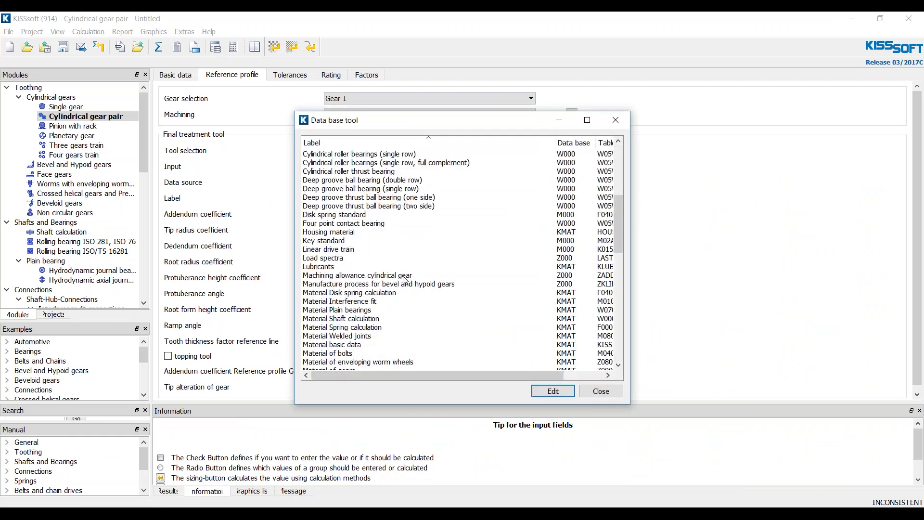
{"action": "scroll", "coordinate": [404, 283], "scroll_direction": "down", "scroll_amount": 12}
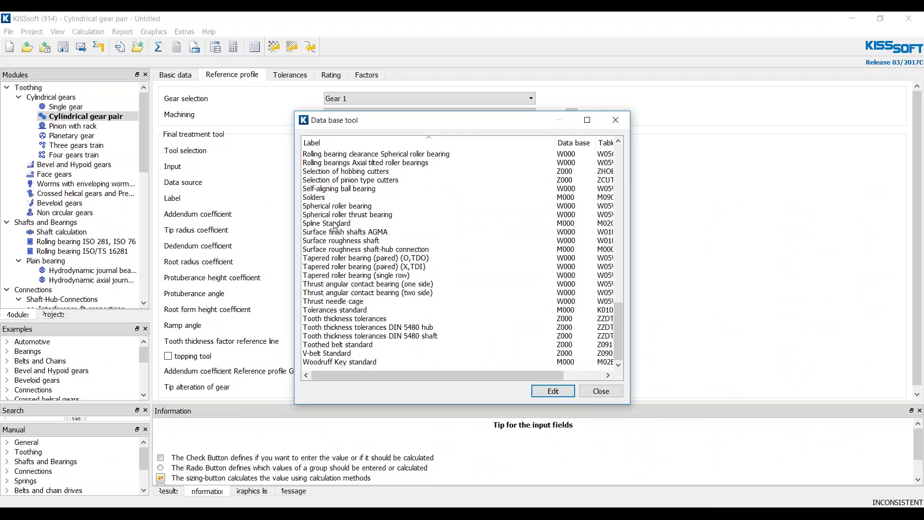
{"action": "left_click", "coordinate": [319, 173]}
{"action": "left_click", "coordinate": [555, 391]}
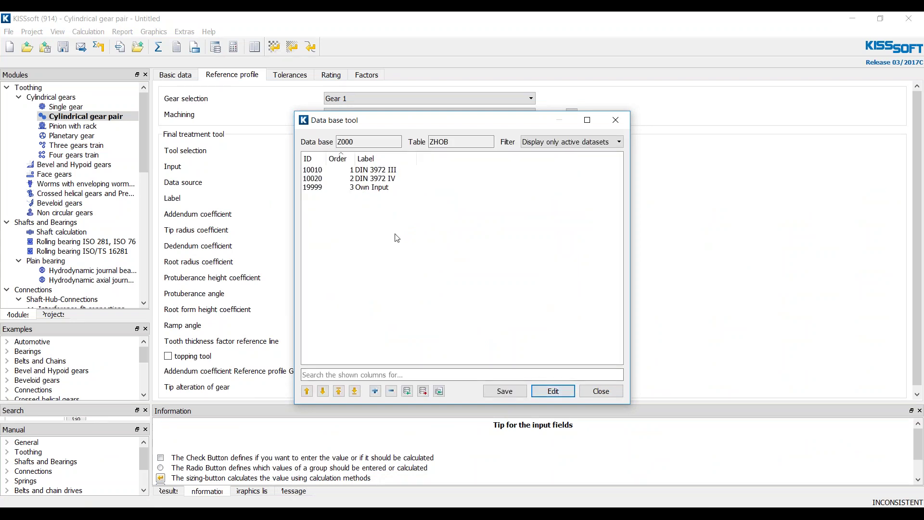
{"action": "left_click", "coordinate": [377, 189]}
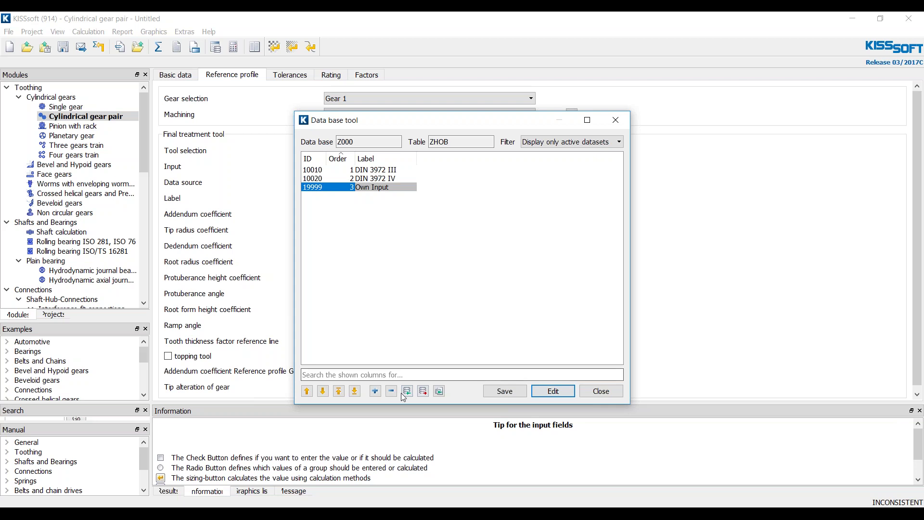
- Add a new cutter record labelled 'Sample Database'
{"action": "left_click", "coordinate": [376, 392]}
{"action": "left_click", "coordinate": [391, 268]}
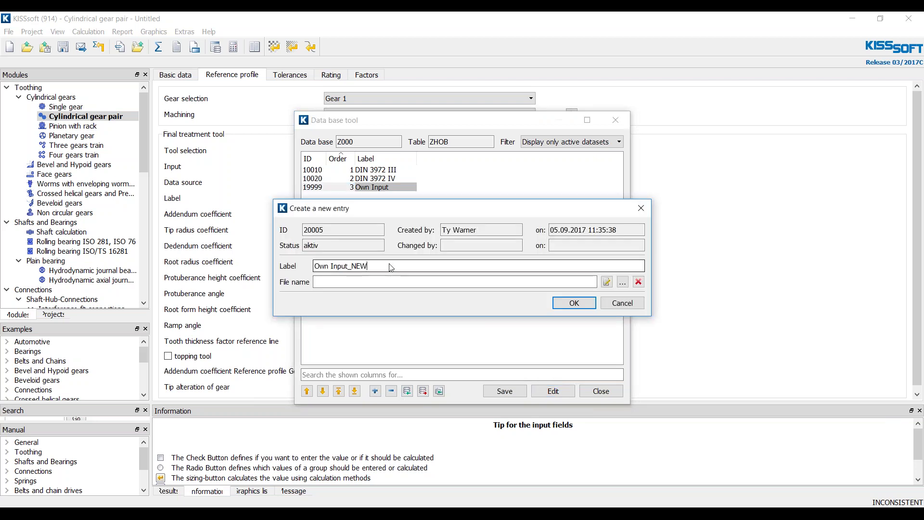
{"action": "left_click_drag", "start_coordinate": [391, 268], "coordinate": [292, 273]}
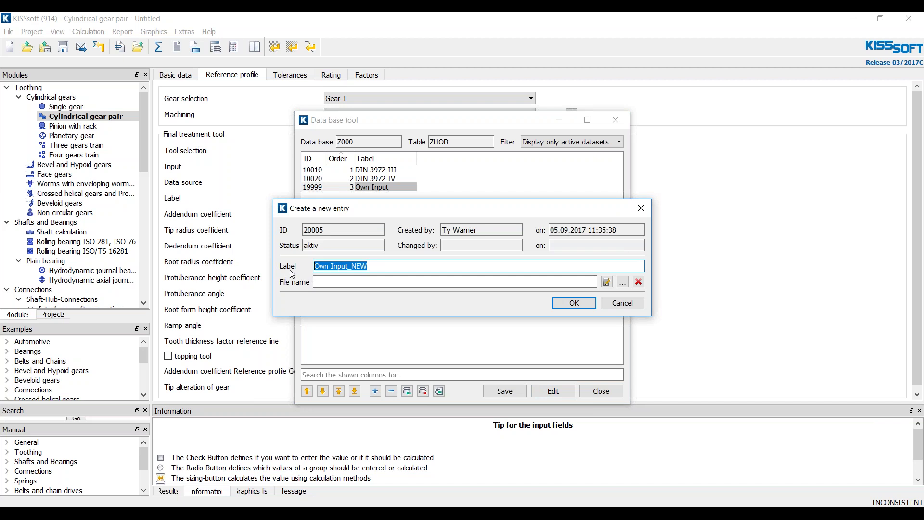
{"action": "type", "text": "Sample Database"}
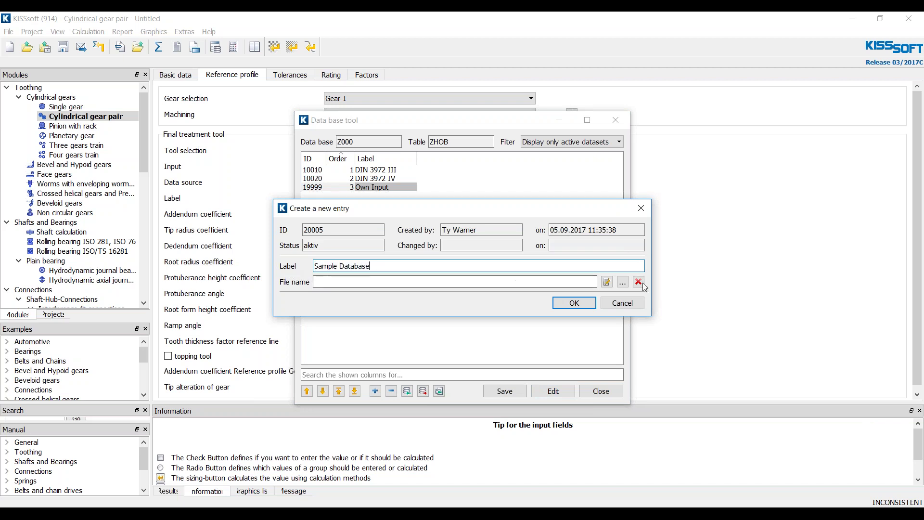
{"action": "left_click", "coordinate": [629, 287]}
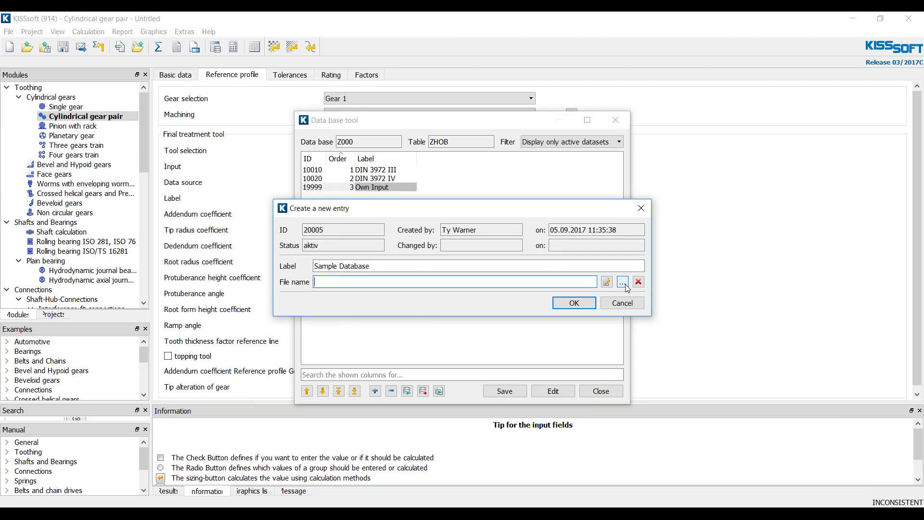
- Link the new entry to Sample Database.dat in Documents\Video Tutorials and accept it
{"action": "left_click", "coordinate": [623, 282]}
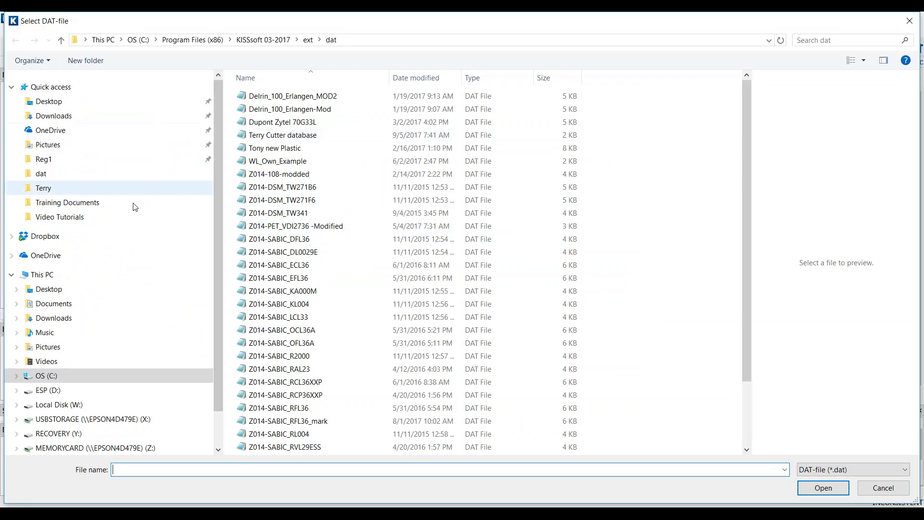
{"action": "left_click", "coordinate": [59, 375]}
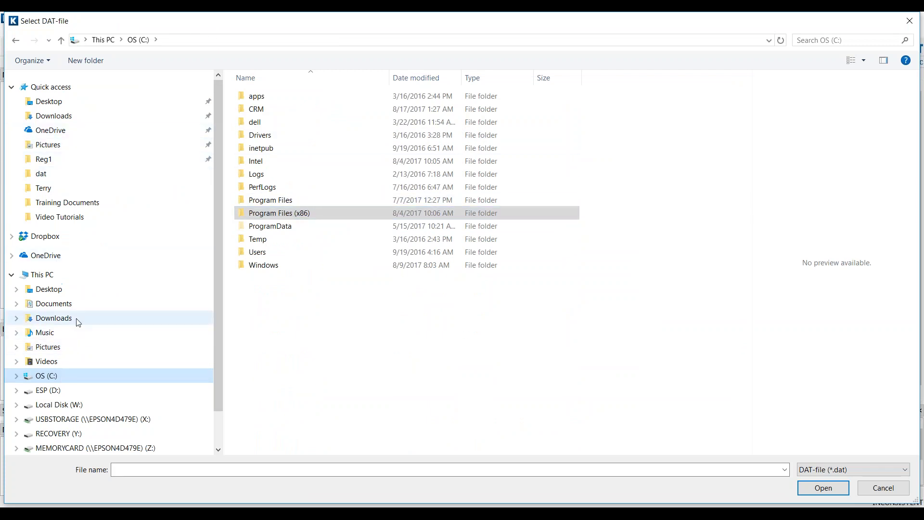
{"action": "left_click", "coordinate": [53, 303]}
{"action": "scroll", "coordinate": [295, 424], "scroll_direction": "down", "scroll_amount": 1}
{"action": "double_click", "coordinate": [296, 436]}
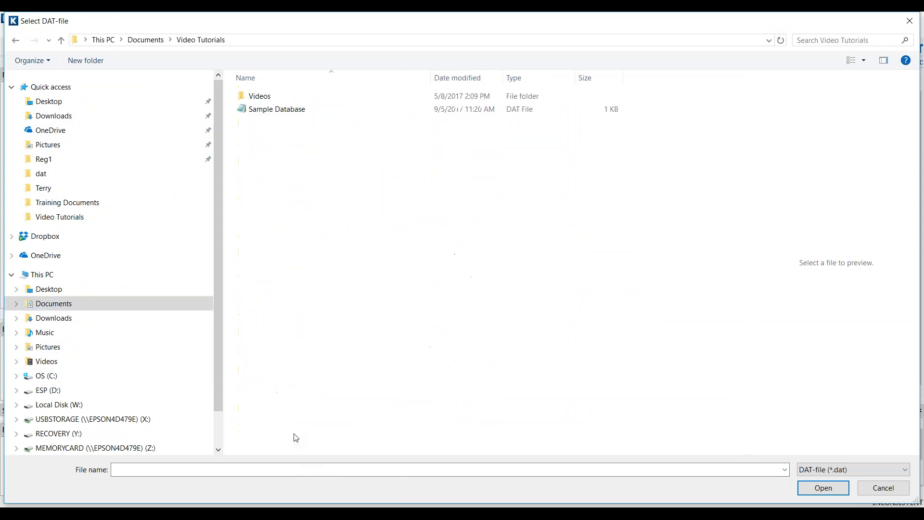
{"action": "left_click", "coordinate": [260, 109]}
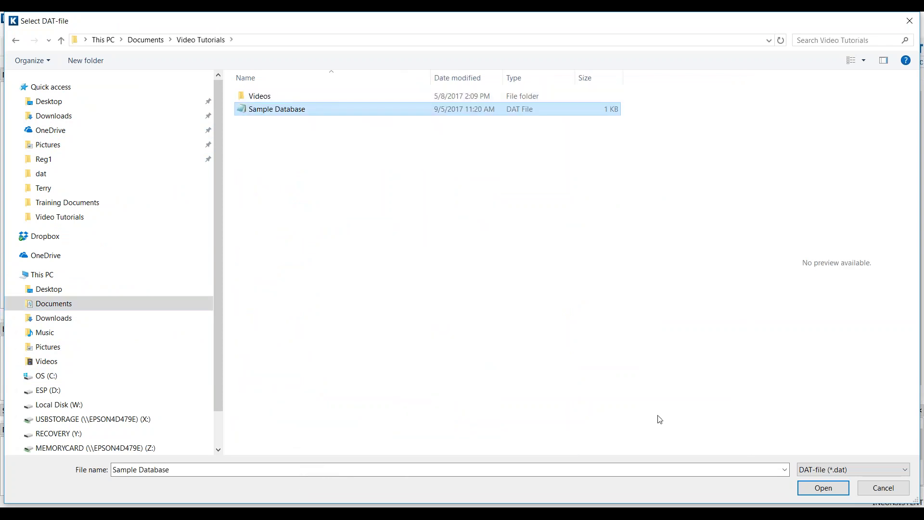
{"action": "left_click", "coordinate": [843, 494]}
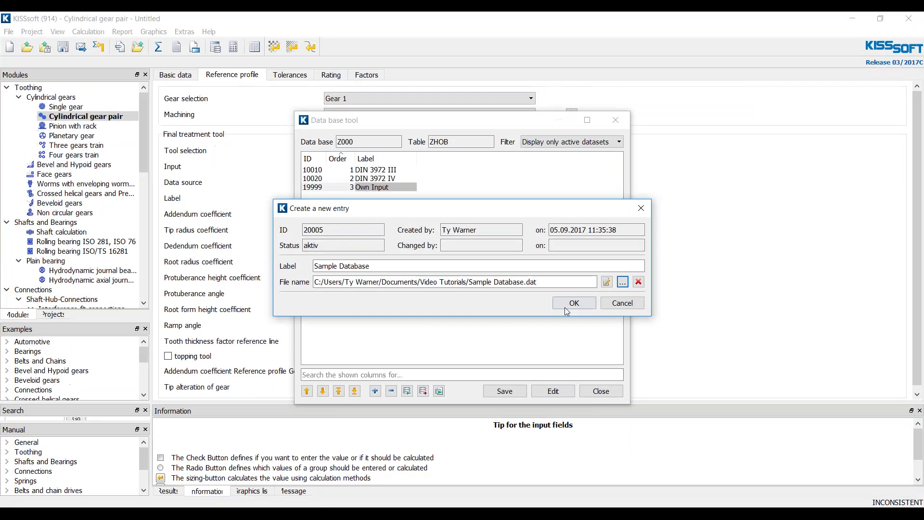
{"action": "left_click", "coordinate": [575, 303]}
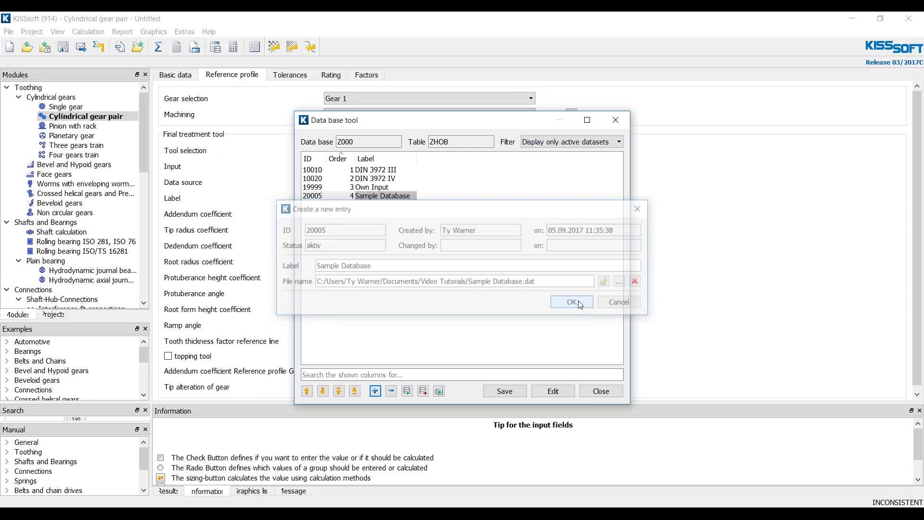
- Save the cutter database, recheck the new 20005 entry, and close the Data base tool
{"action": "left_click", "coordinate": [513, 391]}
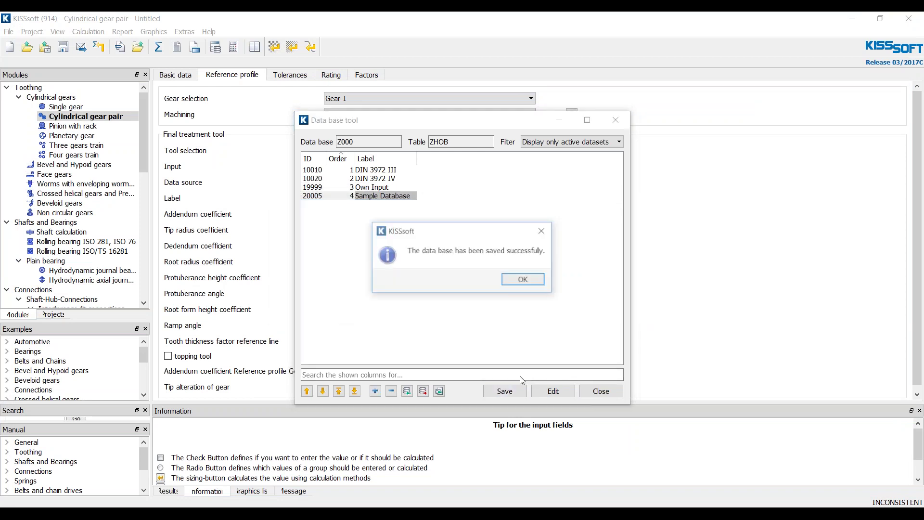
{"action": "left_click", "coordinate": [524, 278]}
{"action": "left_click", "coordinate": [600, 391]}
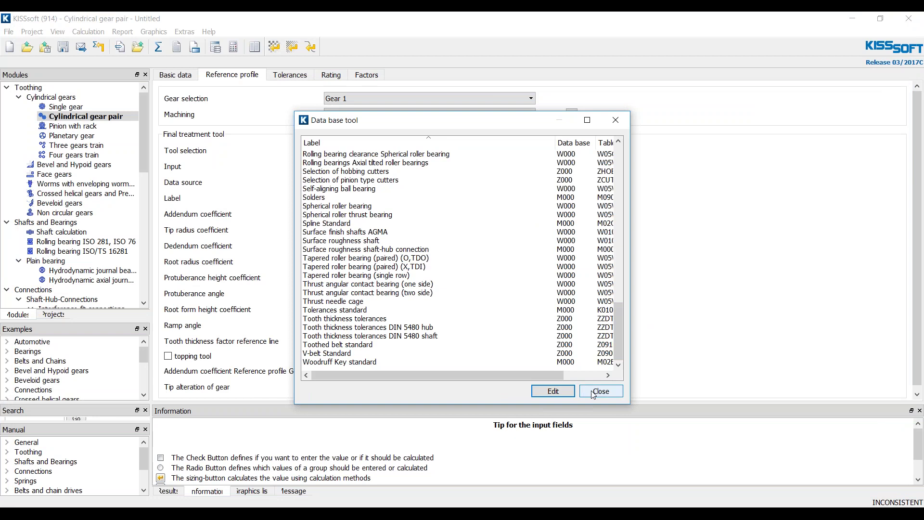
{"action": "left_click", "coordinate": [550, 392]}
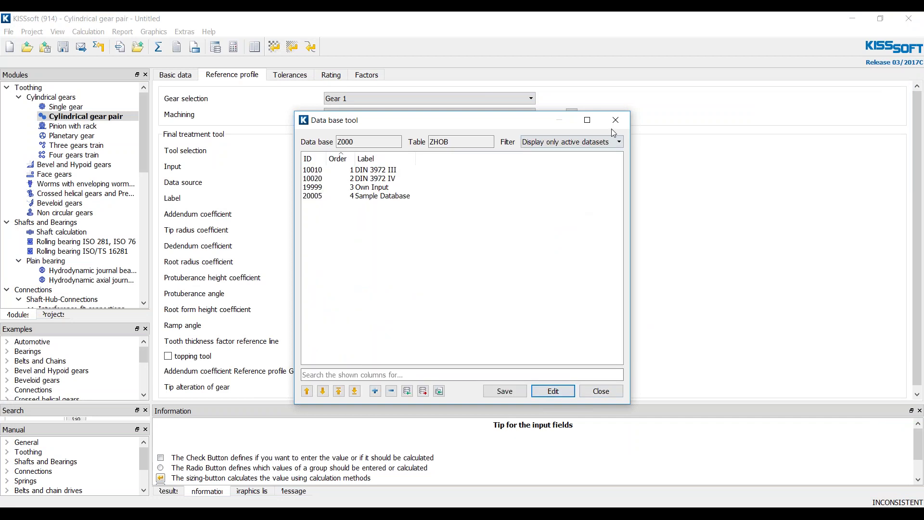
{"action": "left_click", "coordinate": [600, 390]}
{"action": "left_click", "coordinate": [599, 390]}
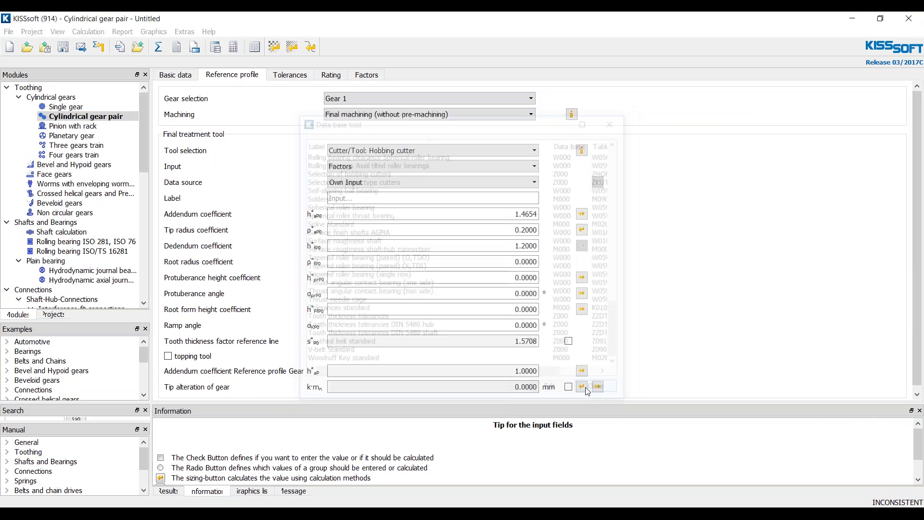
- Set the data source to Sample Database, list all cutters, and apply KISSsoft Profile 2 x 1.25
{"action": "left_click", "coordinate": [368, 183]}
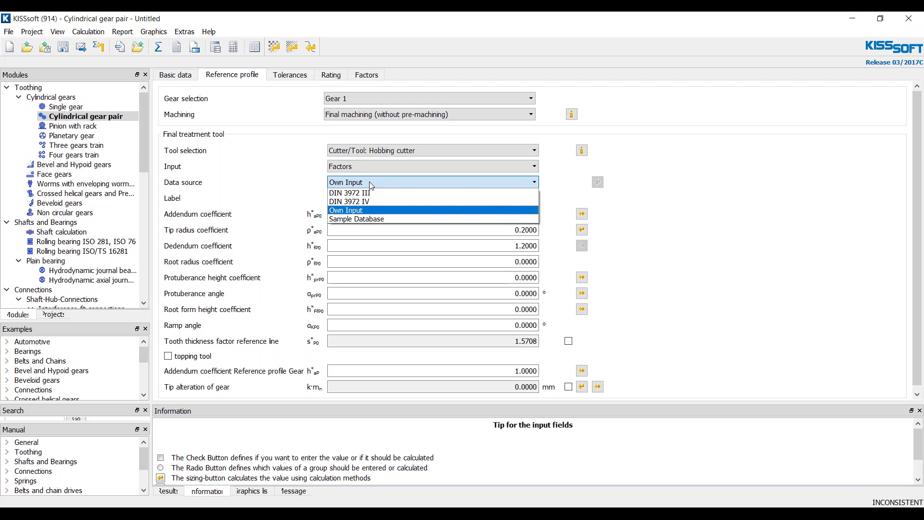
{"action": "left_click", "coordinate": [363, 219]}
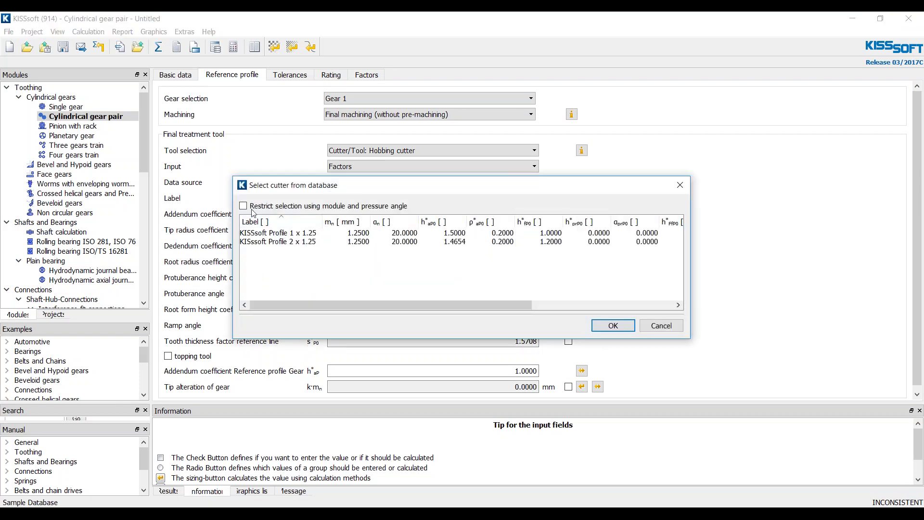
{"action": "left_click", "coordinate": [243, 206]}
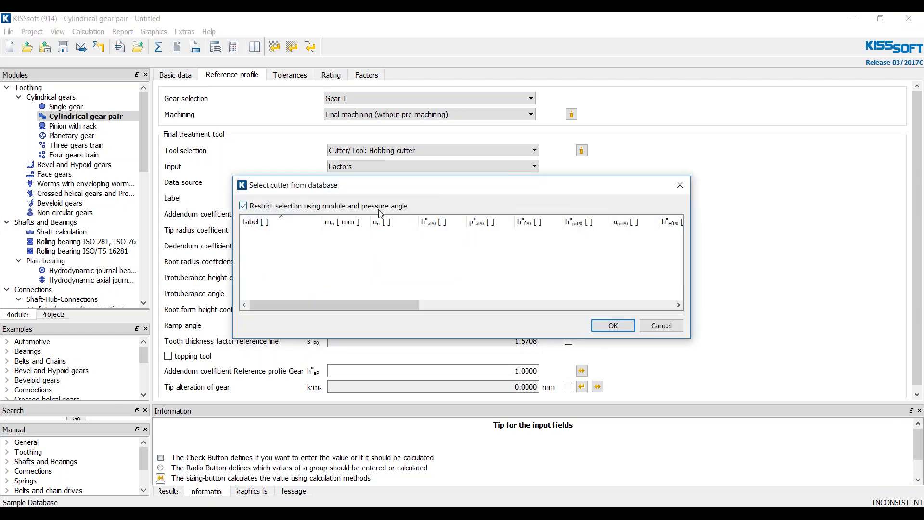
{"action": "left_click", "coordinate": [257, 208]}
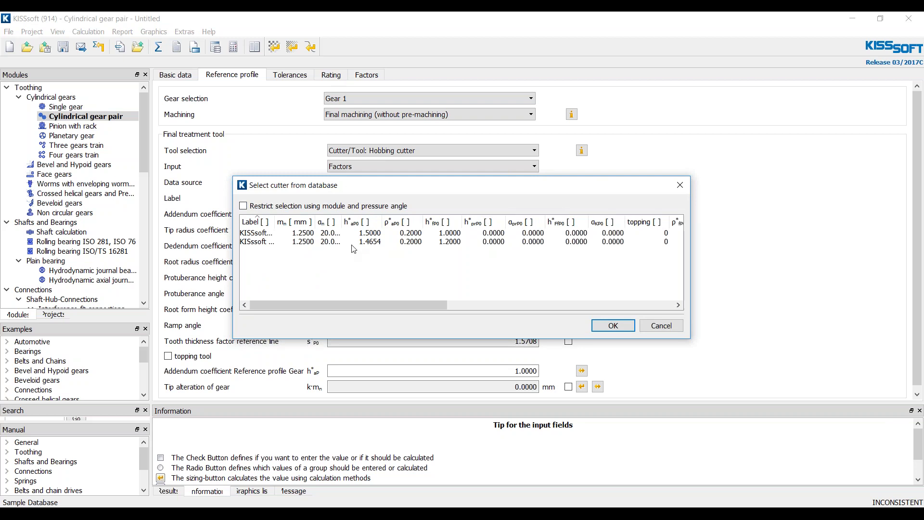
{"action": "left_click", "coordinate": [300, 243]}
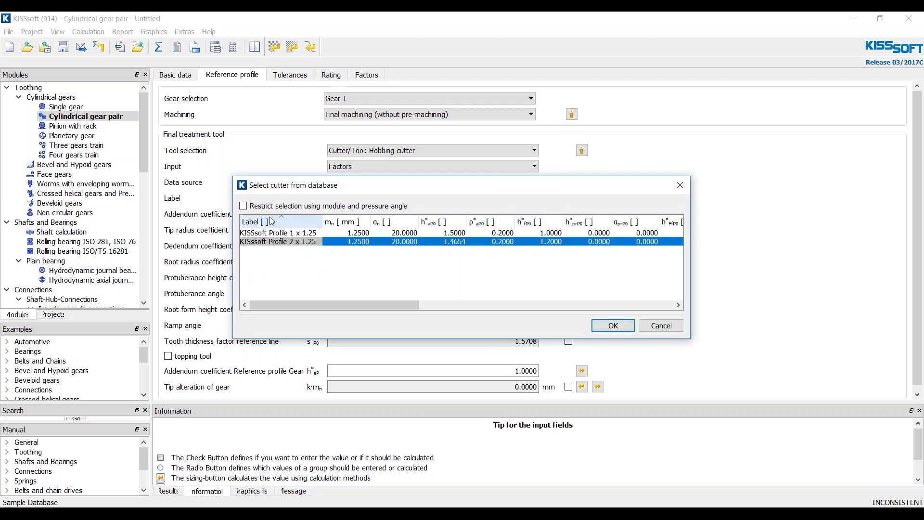
{"action": "left_click", "coordinate": [614, 326]}
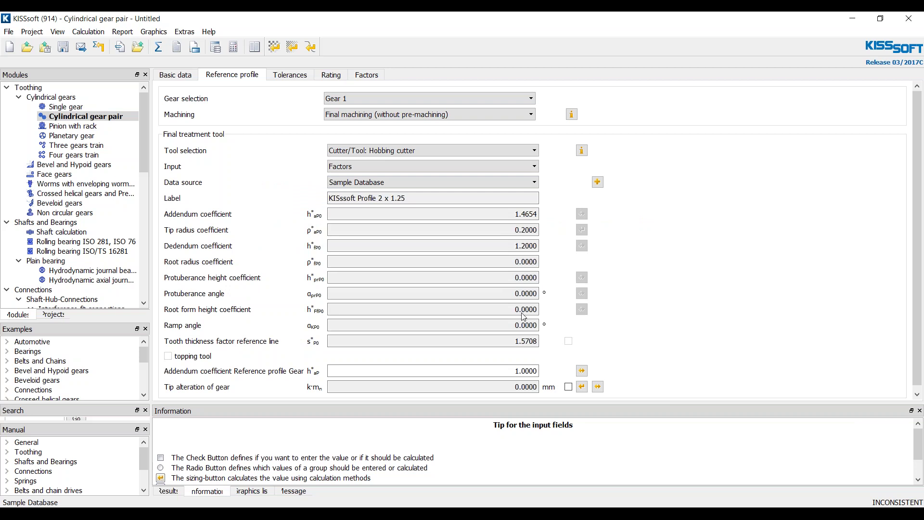
- Reopen the data source list and reselect Sample Database to browse its cutters
{"action": "scroll", "coordinate": [645, 346], "scroll_direction": "down", "scroll_amount": 1}
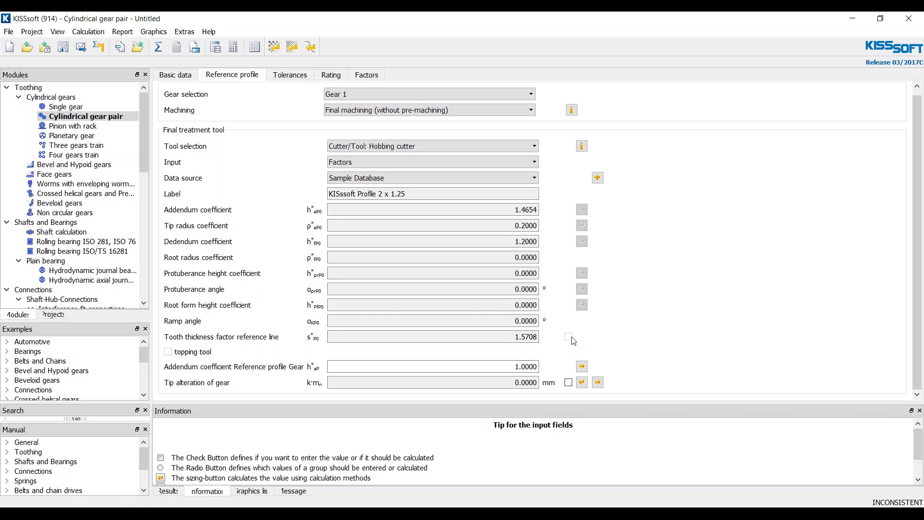
{"action": "left_click", "coordinate": [424, 179]}
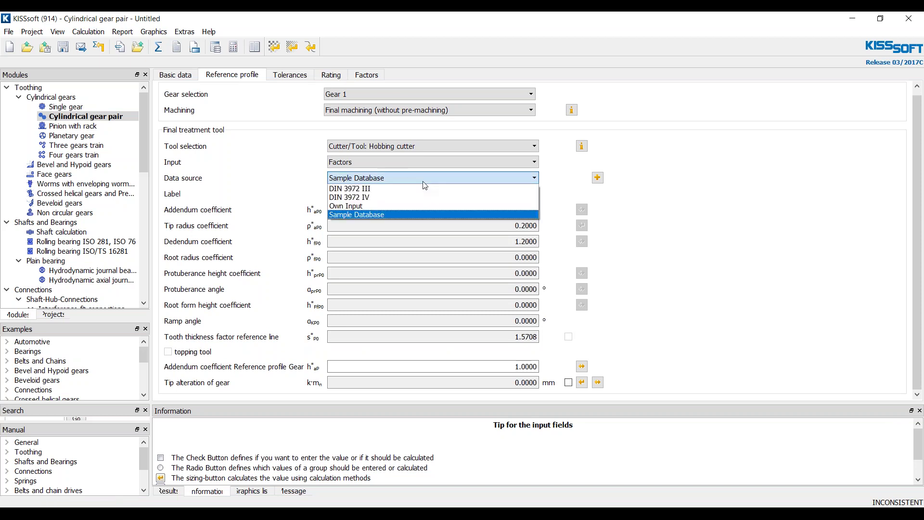
{"action": "left_click", "coordinate": [651, 215]}
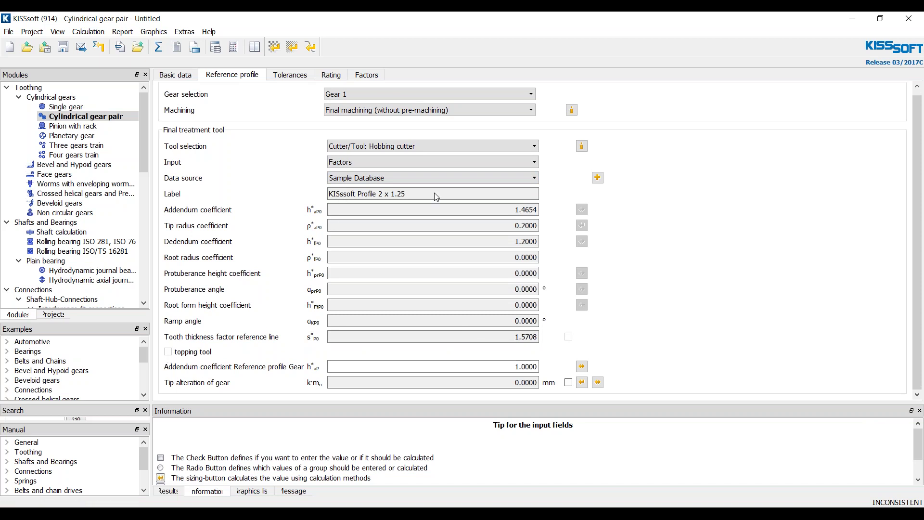
{"action": "left_click", "coordinate": [414, 162]}
{"action": "left_click", "coordinate": [366, 171]}
{"action": "left_click", "coordinate": [366, 178]}
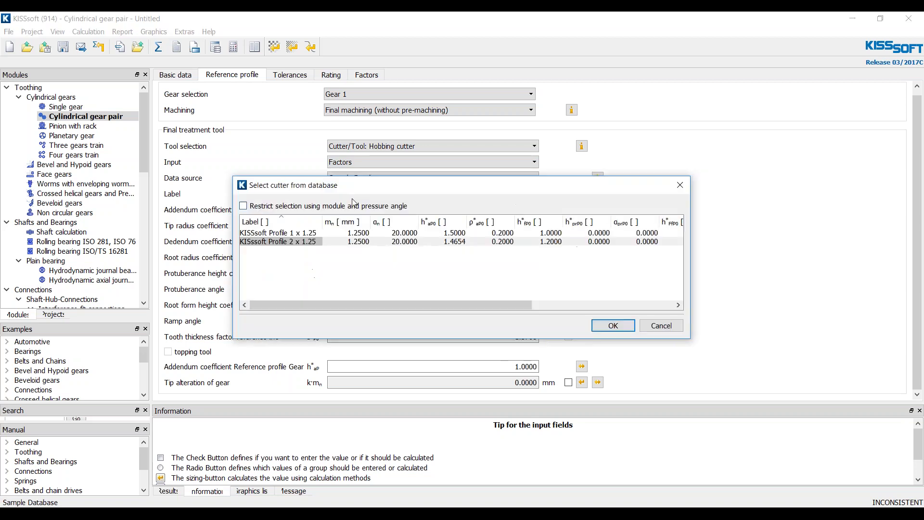
- Apply KISSsoft Profile 1 x 1.25, then switch profile input to Lengths and dismiss the teeth error
{"action": "left_click", "coordinate": [345, 233]}
{"action": "left_click", "coordinate": [613, 328]}
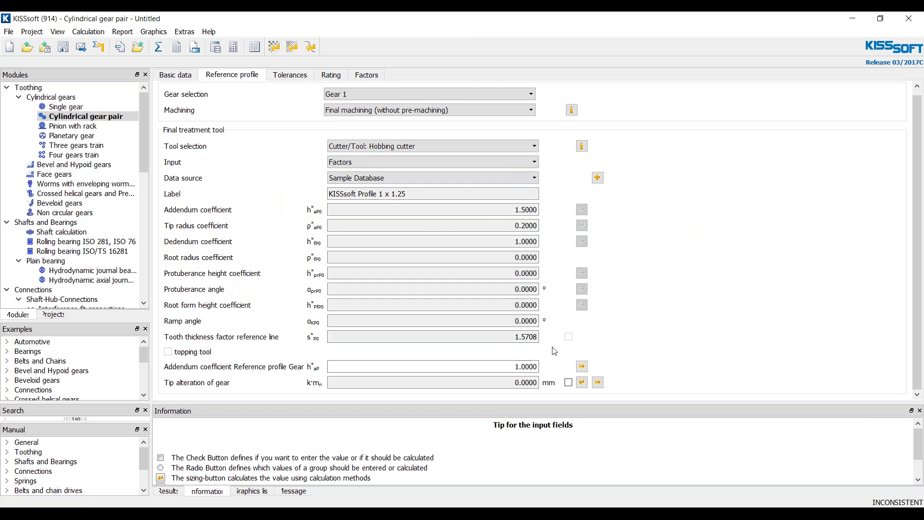
{"action": "left_click", "coordinate": [356, 164]}
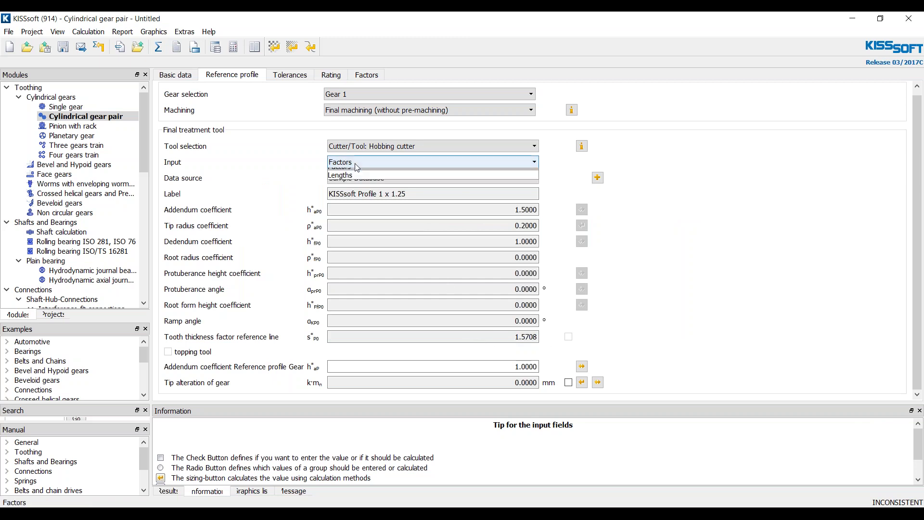
{"action": "left_click", "coordinate": [351, 176]}
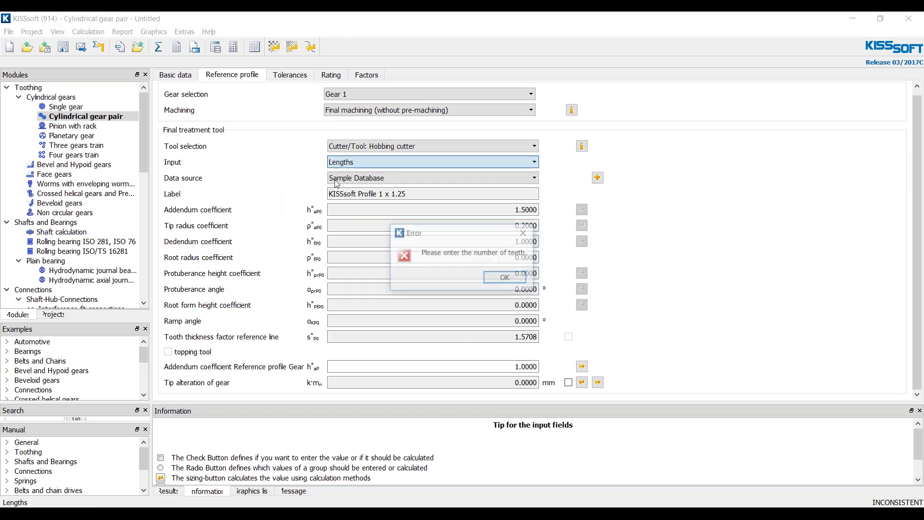
{"action": "left_click", "coordinate": [510, 280]}
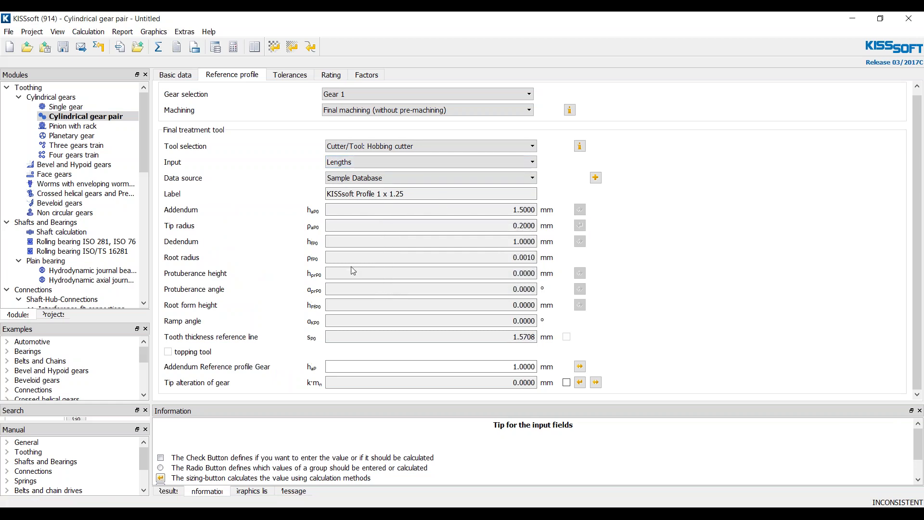
- Switch the profile input back to Factors and dismiss the missing number of teeth error
{"action": "left_click", "coordinate": [380, 163]}
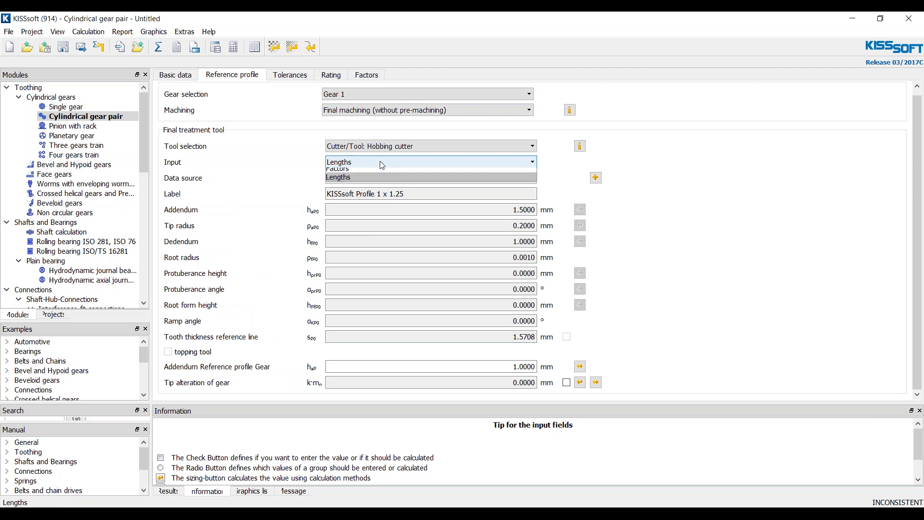
{"action": "left_click", "coordinate": [366, 172]}
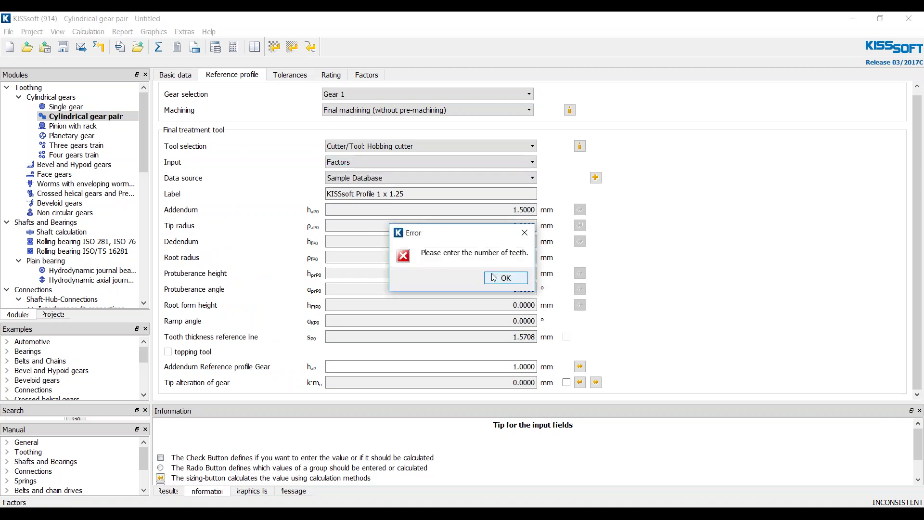
{"action": "key", "text": "Return"}
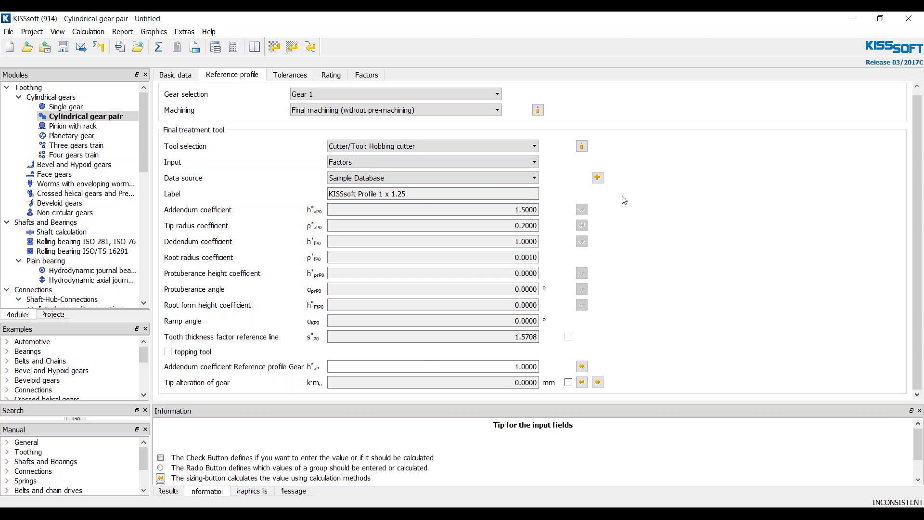
- Switch the data source to DIN 3972 IV and apply the Profil IV x 1.5 cutter
{"action": "left_click", "coordinate": [523, 178]}
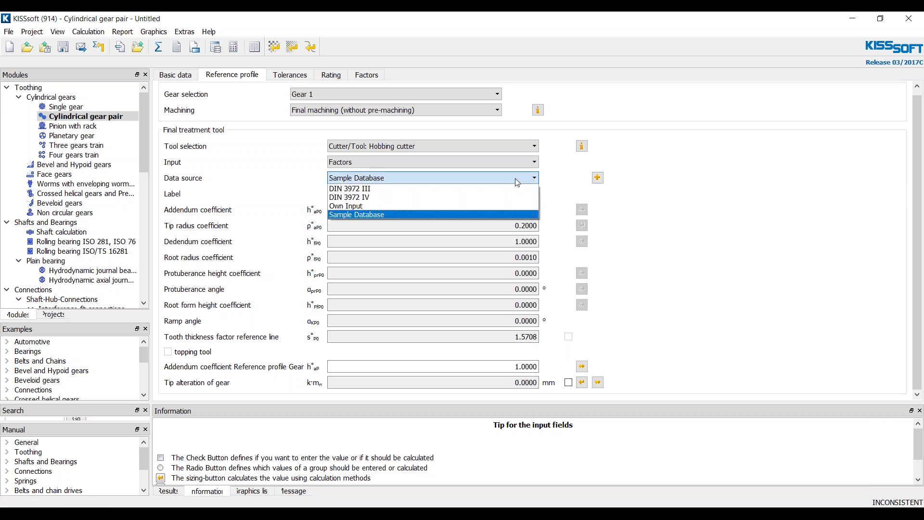
{"action": "left_click", "coordinate": [400, 200]}
{"action": "left_click", "coordinate": [462, 250]}
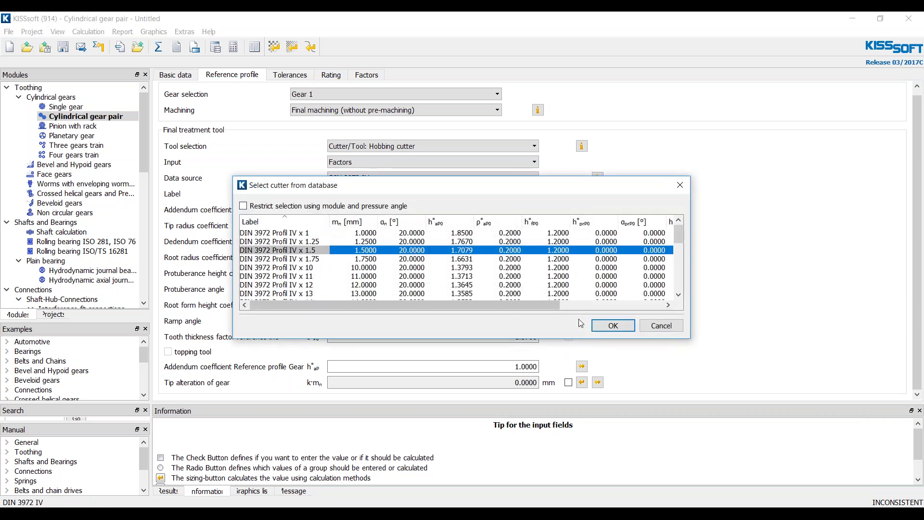
{"action": "left_click", "coordinate": [621, 327]}
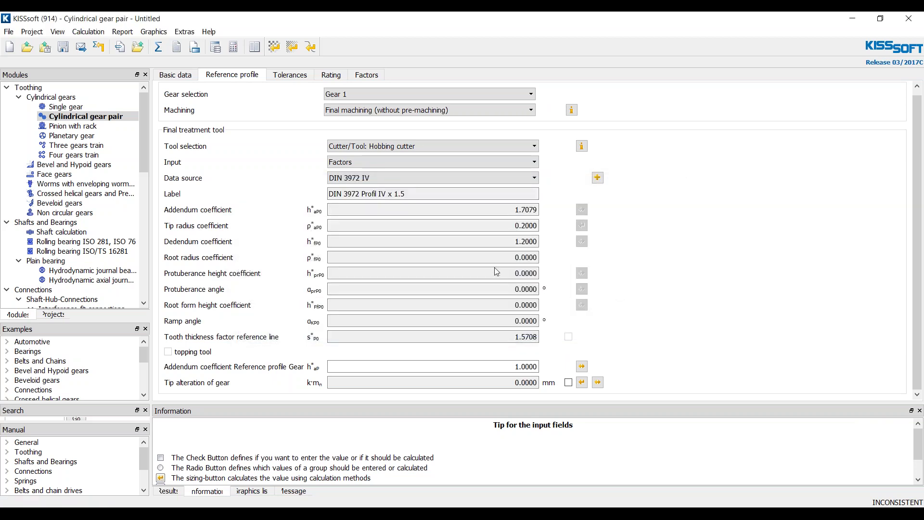
- Return to the Sample Database source and apply KISSsoft Profile 1 x 1.25 again
{"action": "left_click", "coordinate": [343, 178]}
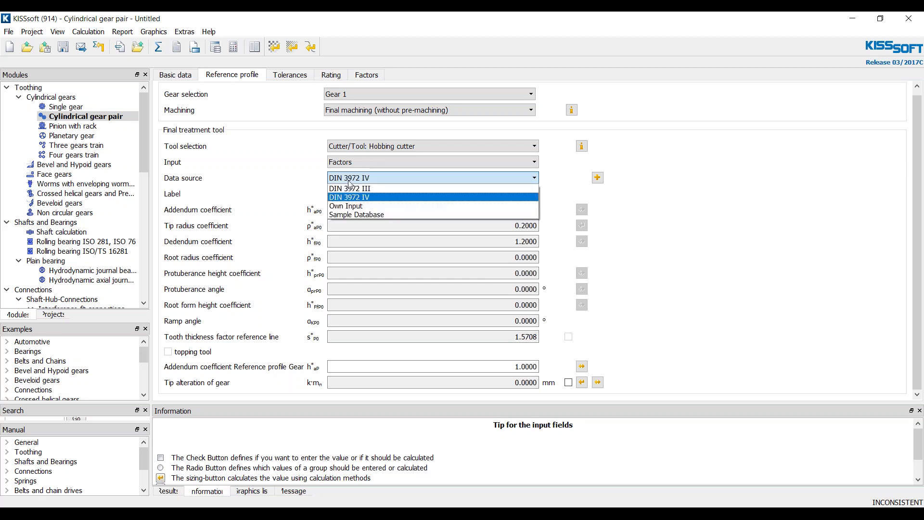
{"action": "left_click", "coordinate": [347, 215]}
{"action": "left_click", "coordinate": [312, 241]}
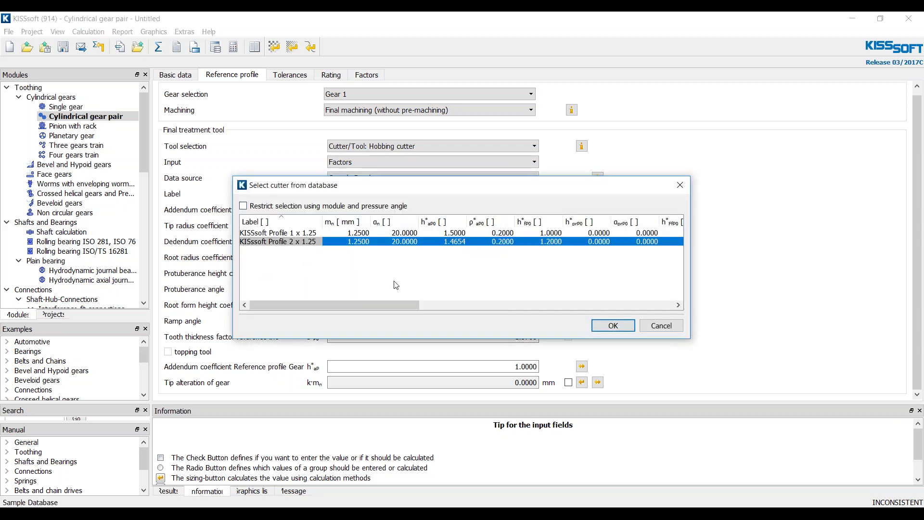
{"action": "left_click", "coordinate": [312, 233]}
{"action": "left_click", "coordinate": [613, 326]}
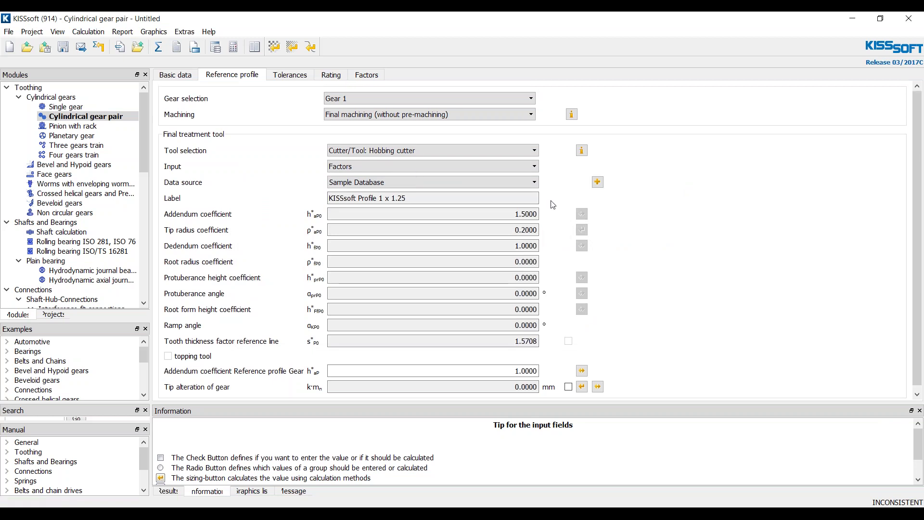
{"action": "left_click", "coordinate": [428, 182]}
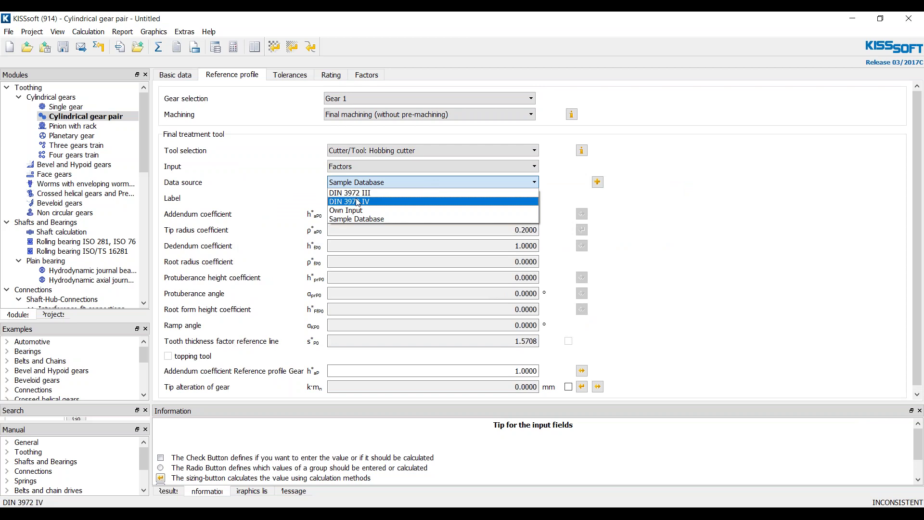
{"action": "left_click", "coordinate": [348, 210]}
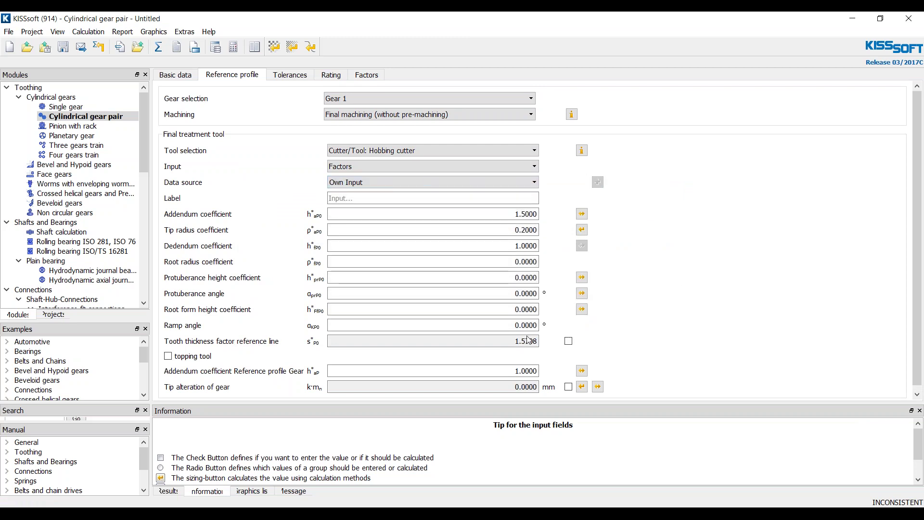
{"action": "left_click", "coordinate": [569, 341]}
{"action": "left_click", "coordinate": [569, 341]}
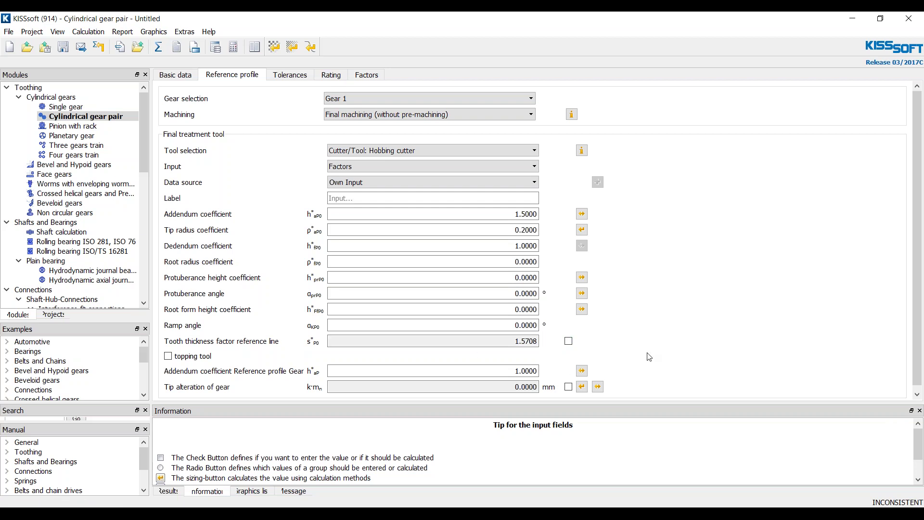
{"action": "left_click", "coordinate": [345, 182]}
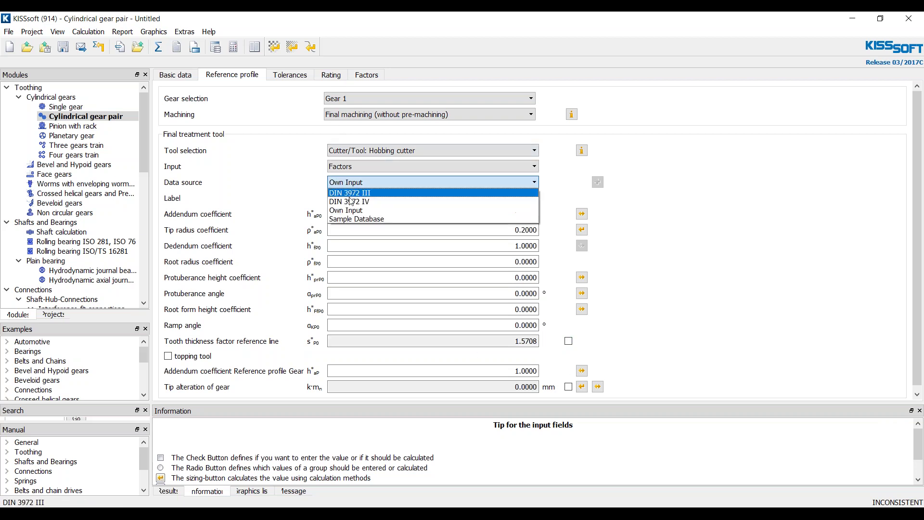
{"action": "left_click", "coordinate": [352, 221]}
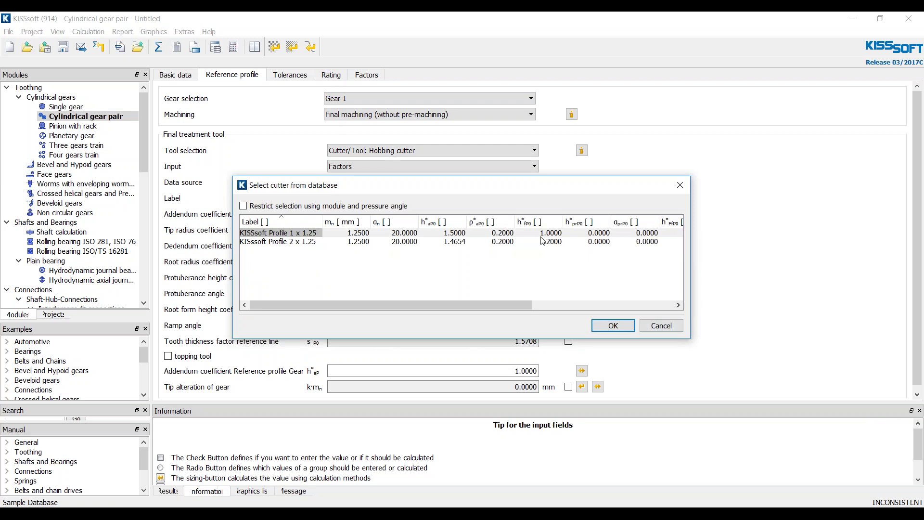
{"action": "left_click", "coordinate": [610, 325]}
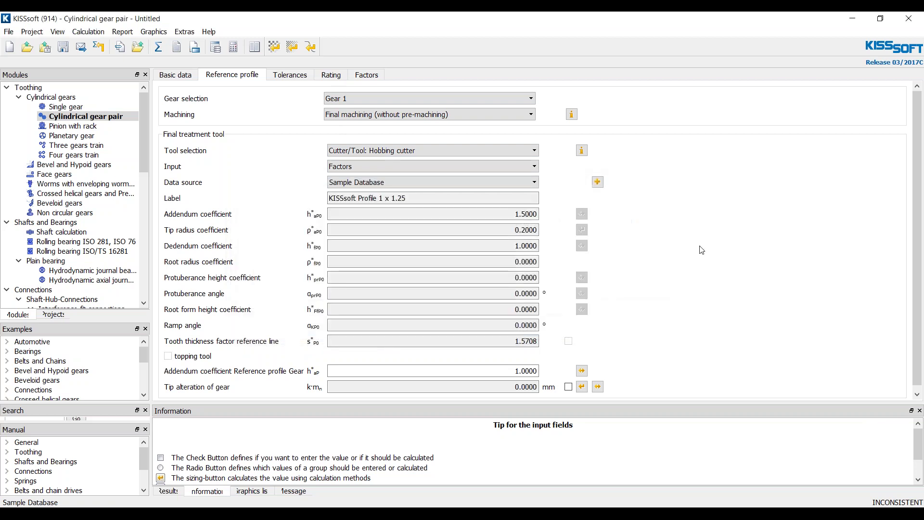